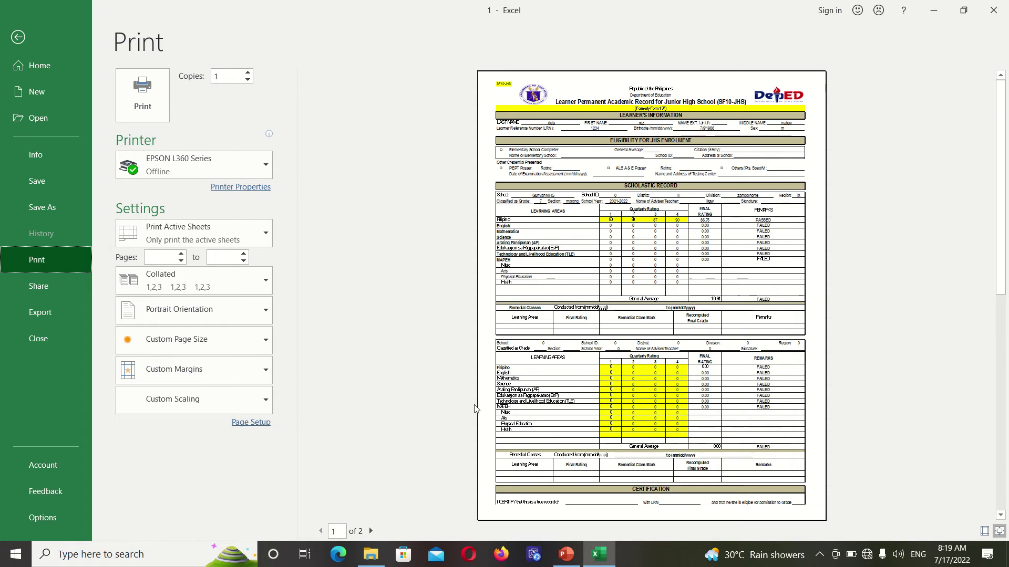
- Review both pages of the SF10 form in the print preview, including the available margin presets
{"action": "left_click", "coordinate": [371, 532]}
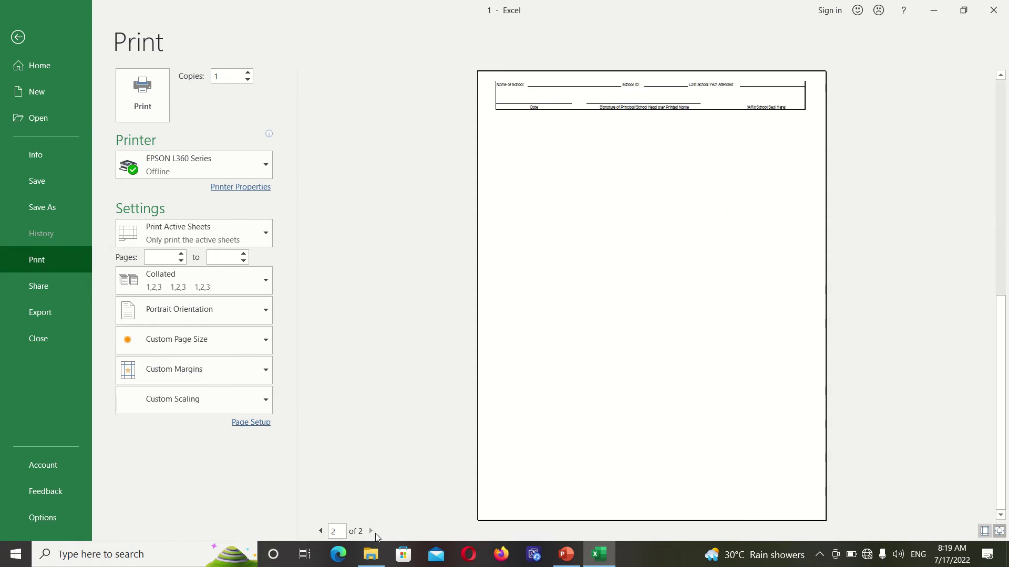
{"action": "left_click", "coordinate": [320, 532]}
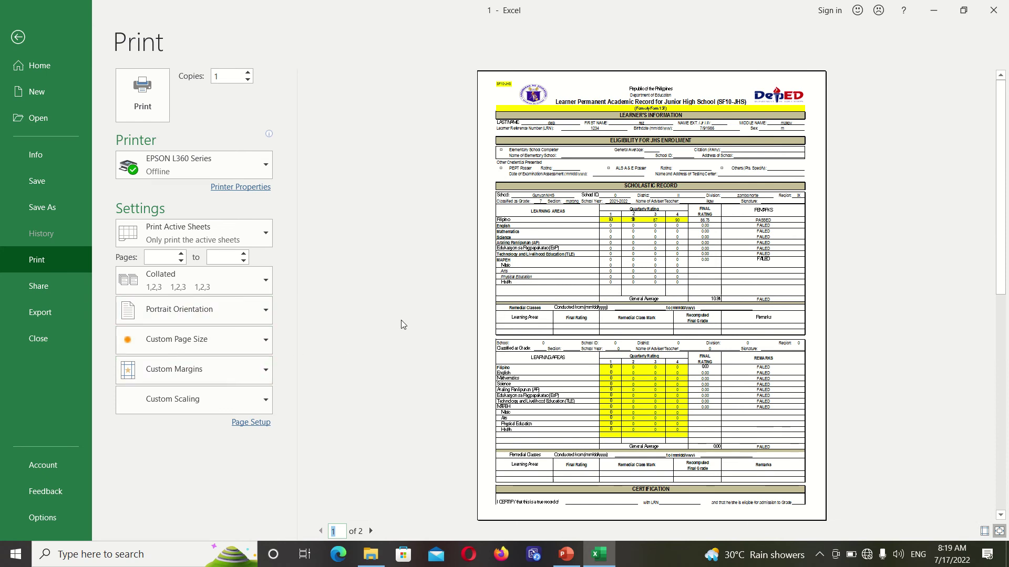
{"action": "left_click", "coordinate": [264, 377]}
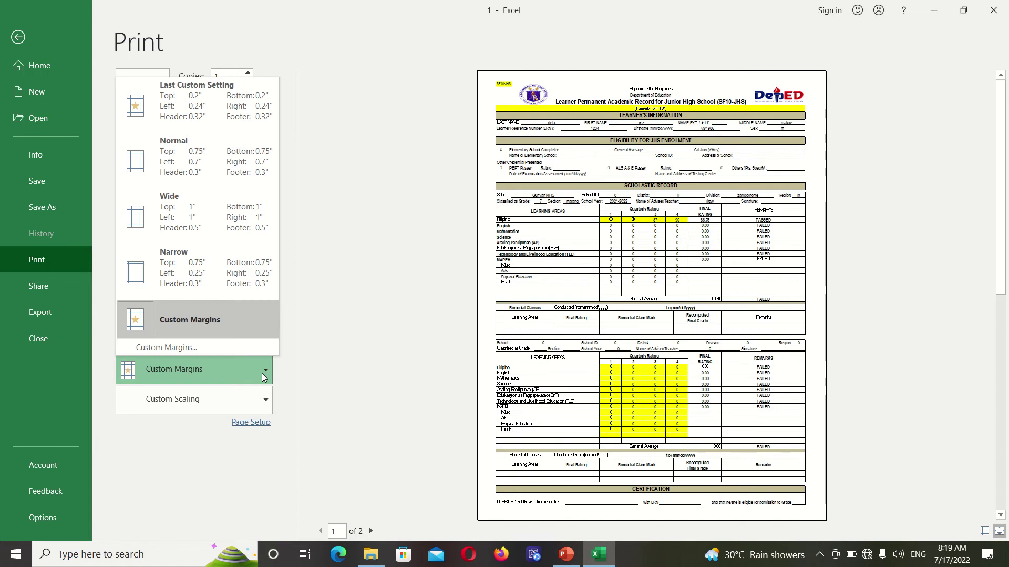
{"action": "left_click", "coordinate": [262, 373]}
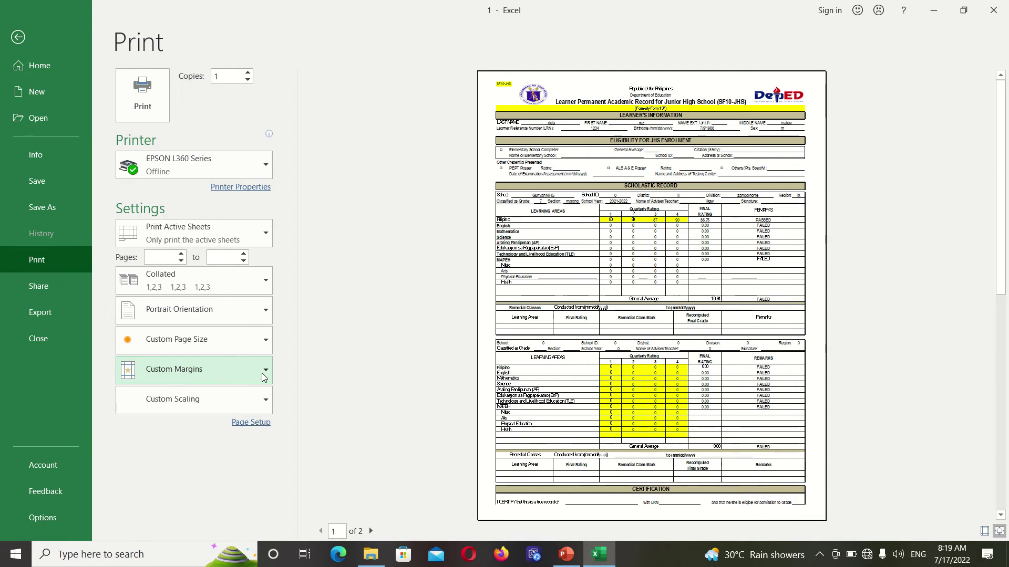
{"action": "left_click", "coordinate": [19, 37]}
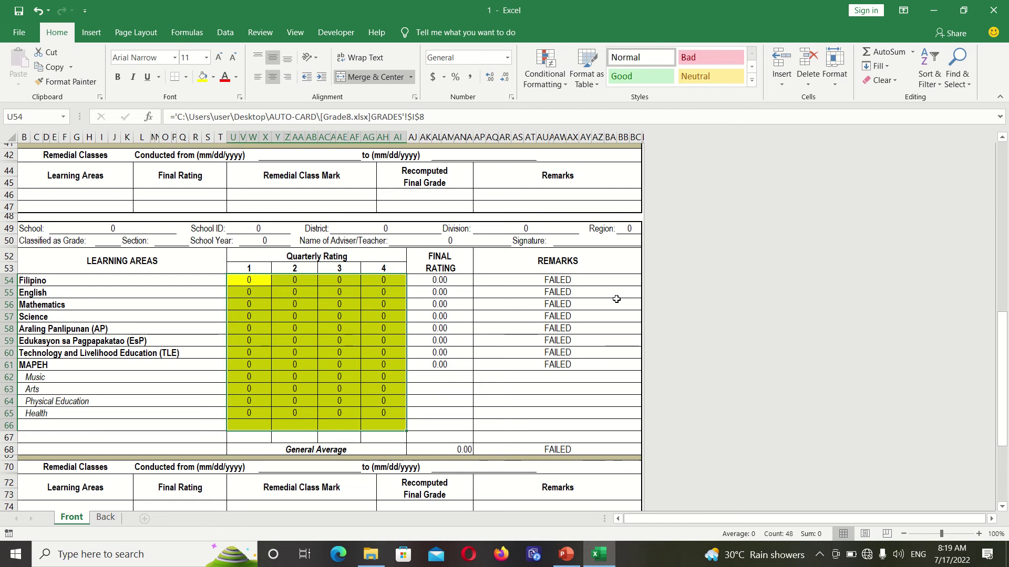
- Examine the Front sheet's scholastic record and the first quarterly rating block on the Back sheet
{"action": "left_click_drag", "start_coordinate": [1003, 335], "coordinate": [1002, 226]}
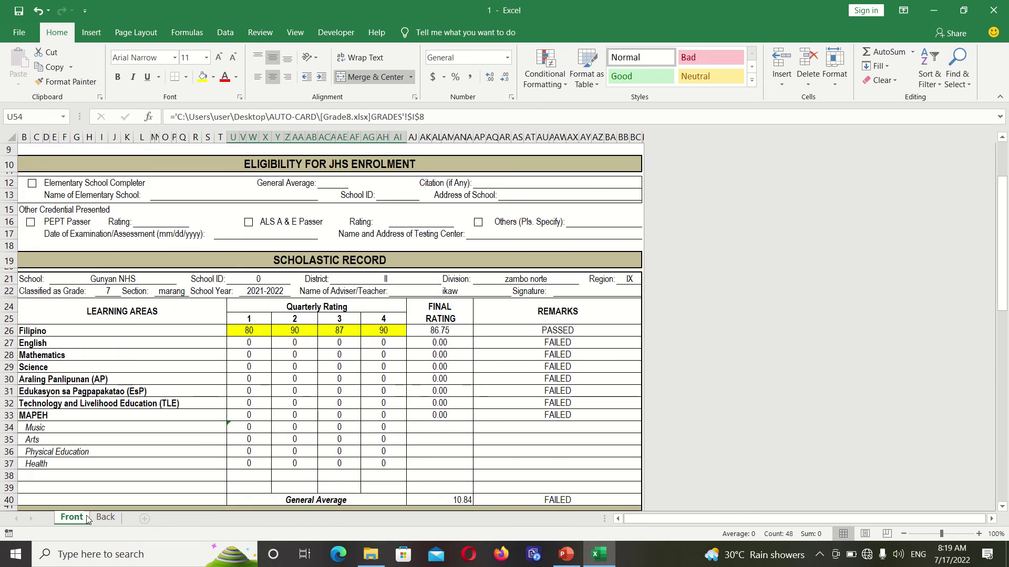
{"action": "left_click", "coordinate": [106, 518]}
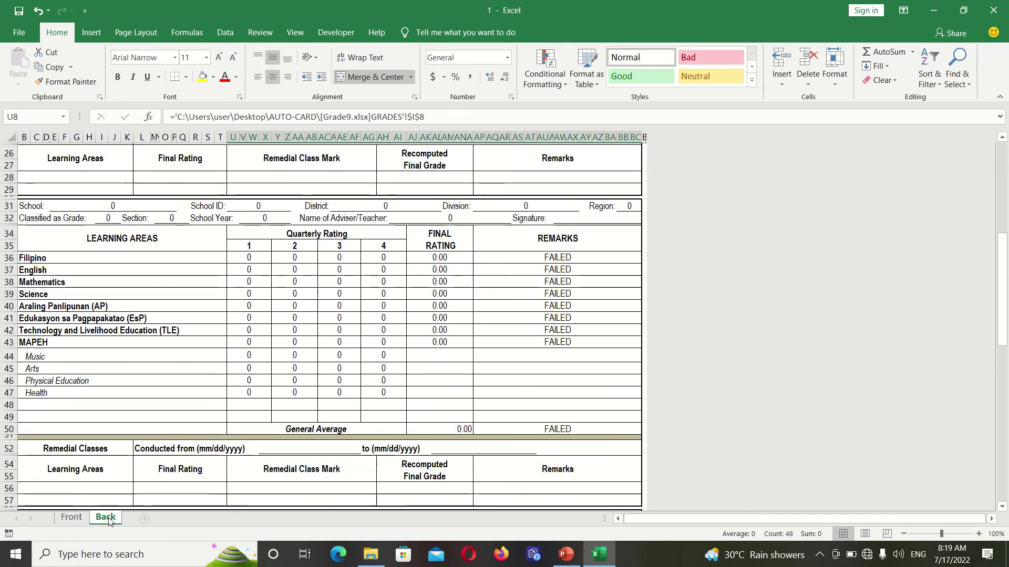
{"action": "left_click_drag", "start_coordinate": [1002, 312], "coordinate": [992, 177]}
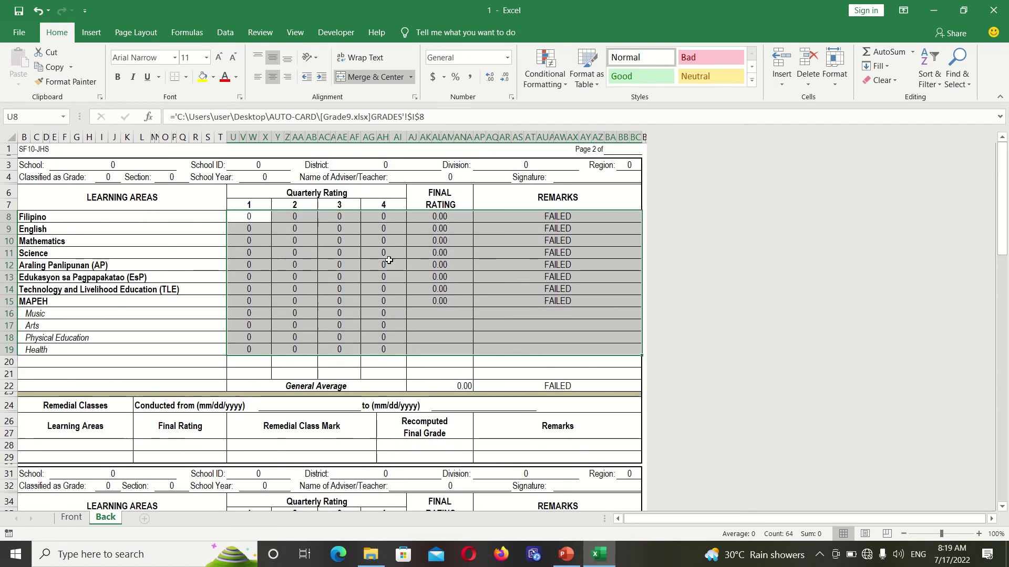
{"action": "left_click", "coordinate": [336, 264]}
{"action": "left_click", "coordinate": [248, 218]}
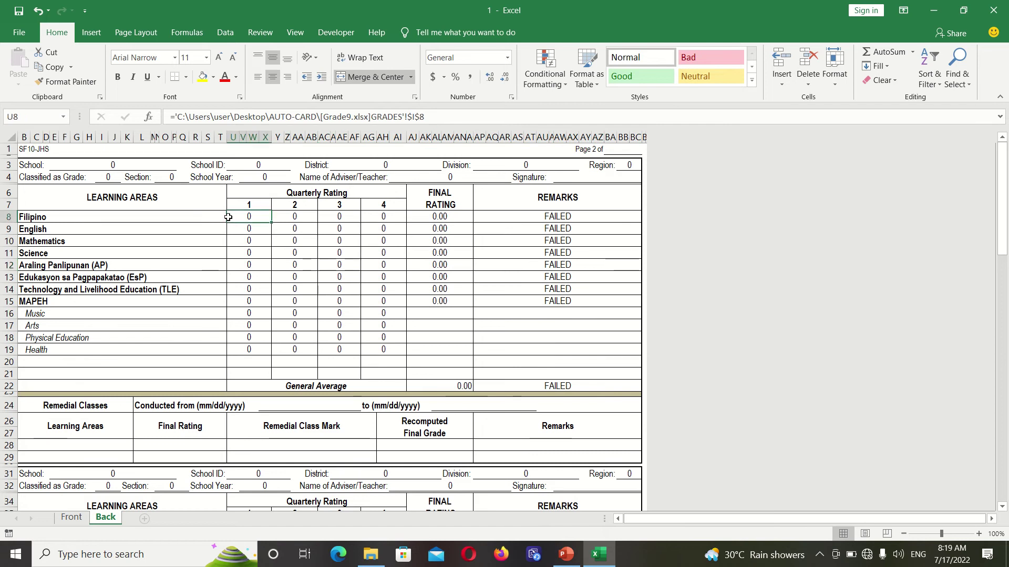
- Examine the formulas behind the school, class and adviser fields and the first Filipino rating in the Back sheet's upper block
{"action": "left_click", "coordinate": [89, 165]}
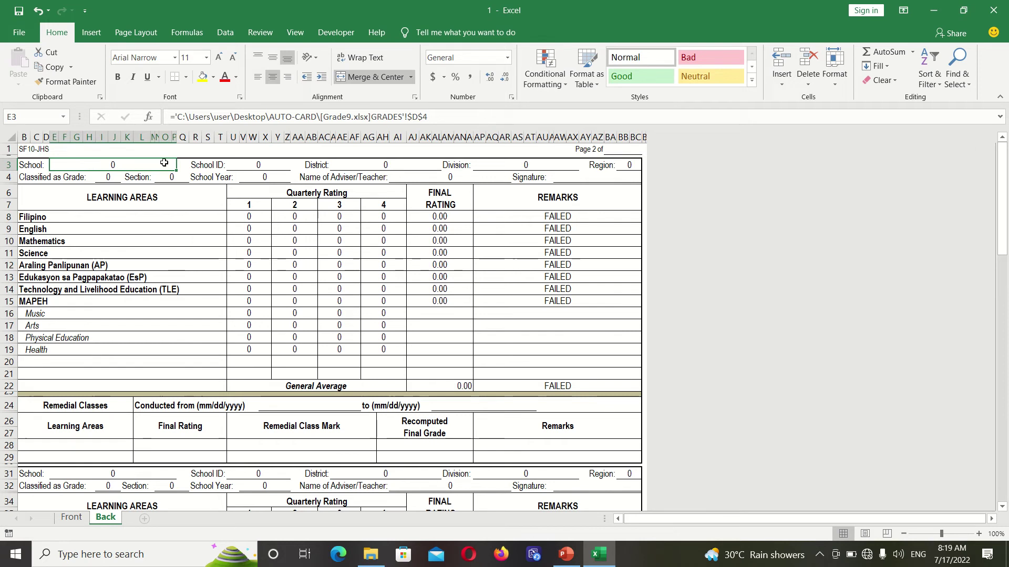
{"action": "left_click", "coordinate": [265, 169]}
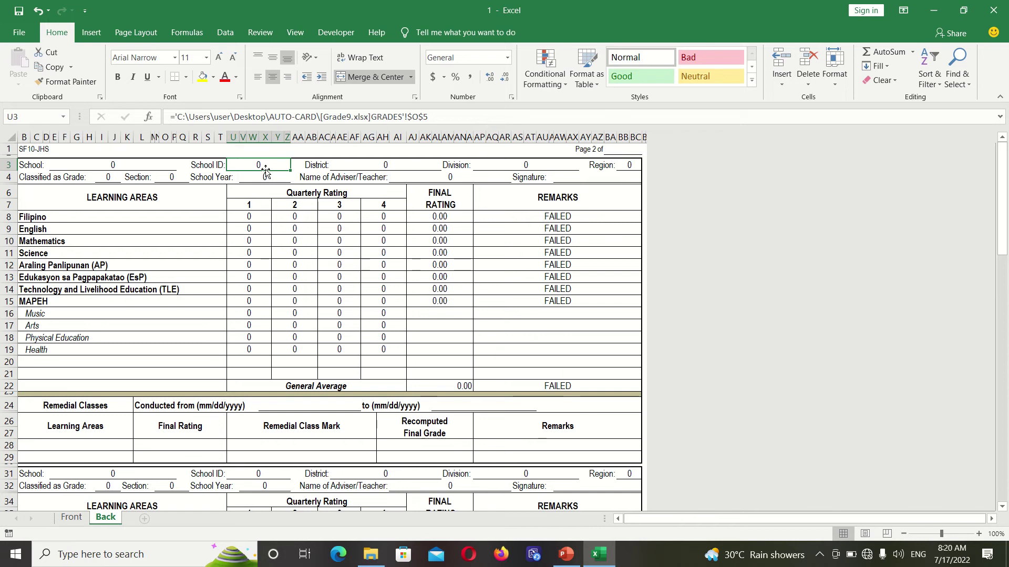
{"action": "left_click", "coordinate": [391, 166]}
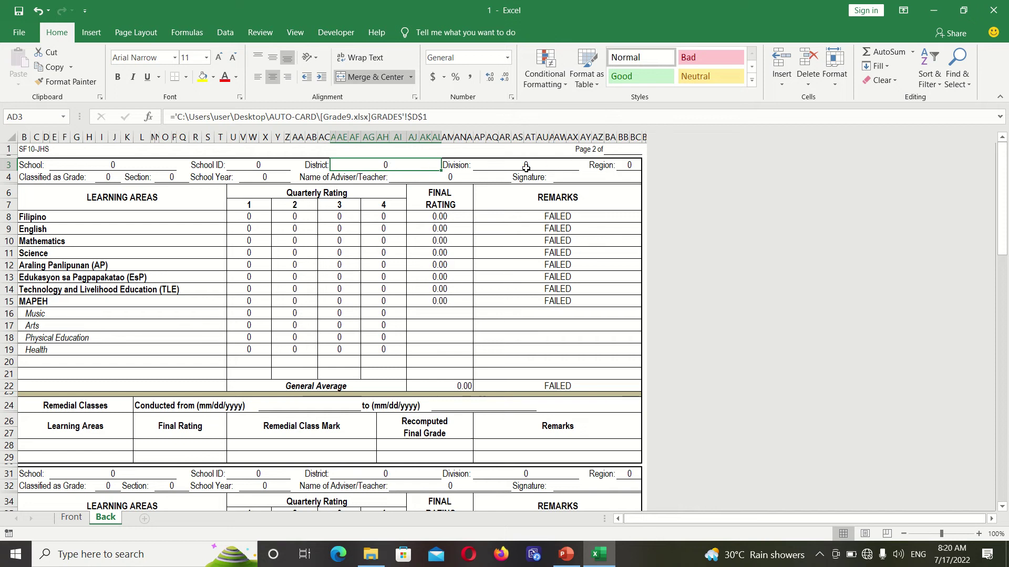
{"action": "left_click", "coordinate": [107, 179]}
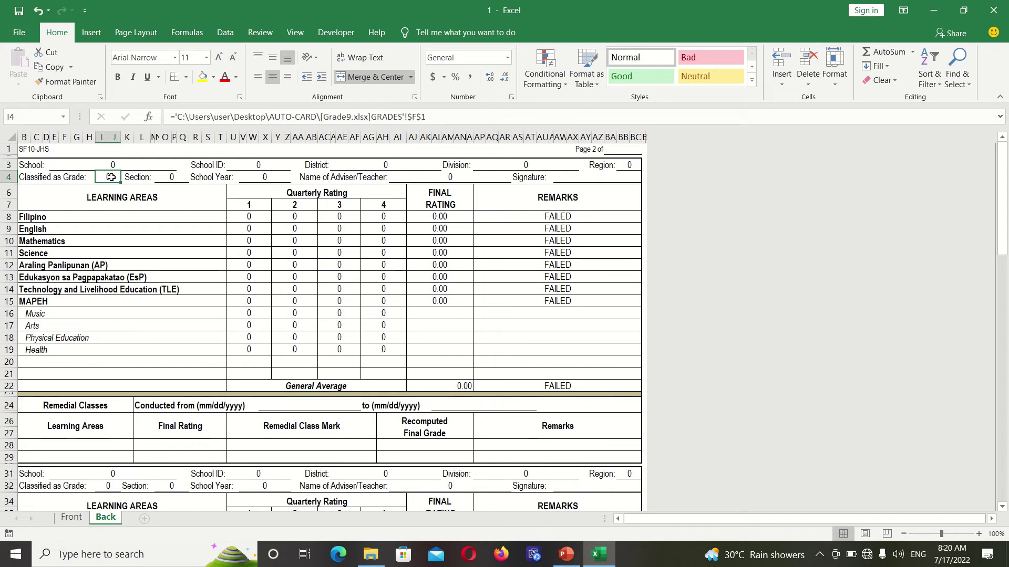
{"action": "left_click", "coordinate": [174, 177]}
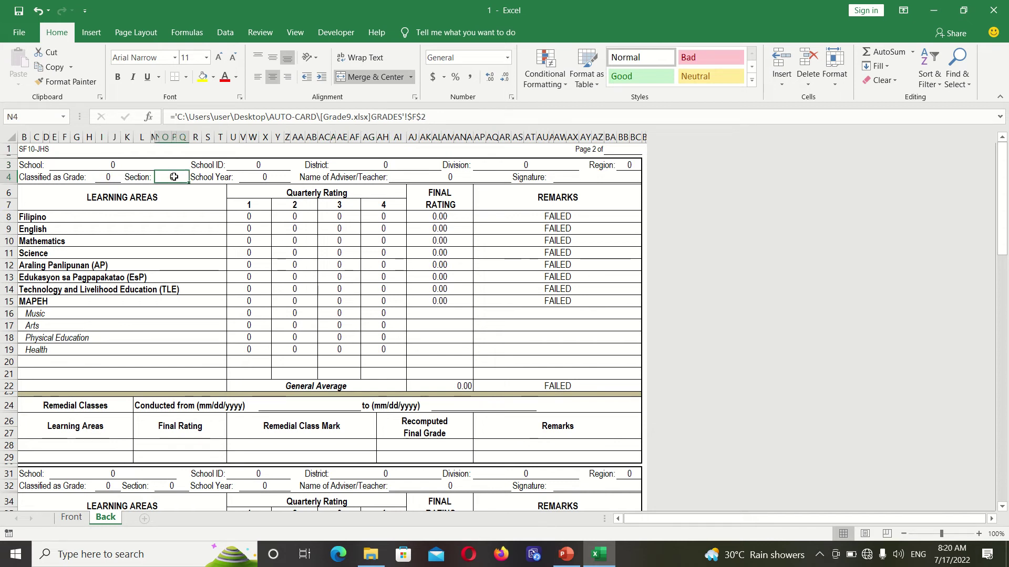
{"action": "left_click", "coordinate": [260, 180]}
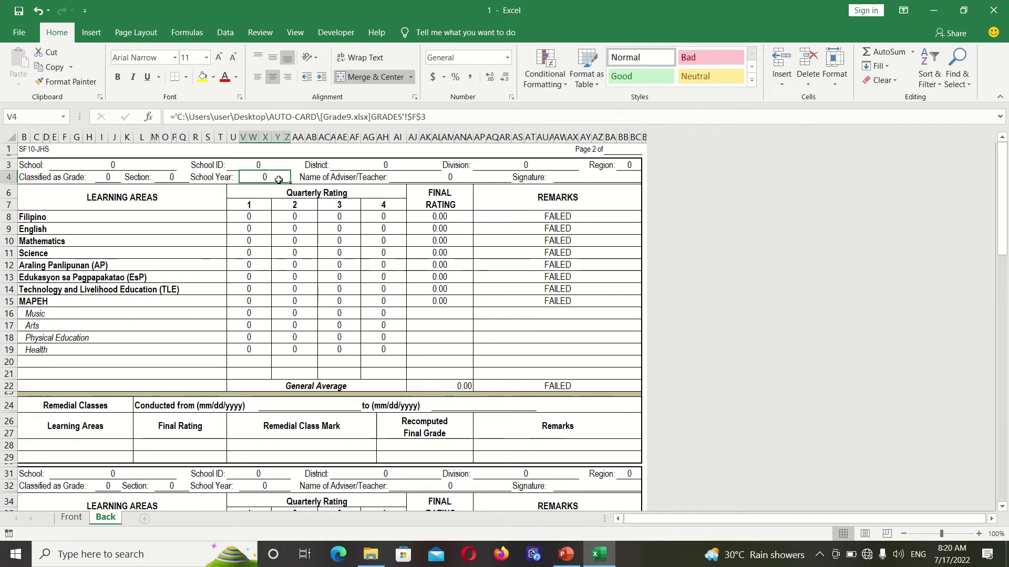
{"action": "left_click", "coordinate": [428, 180]}
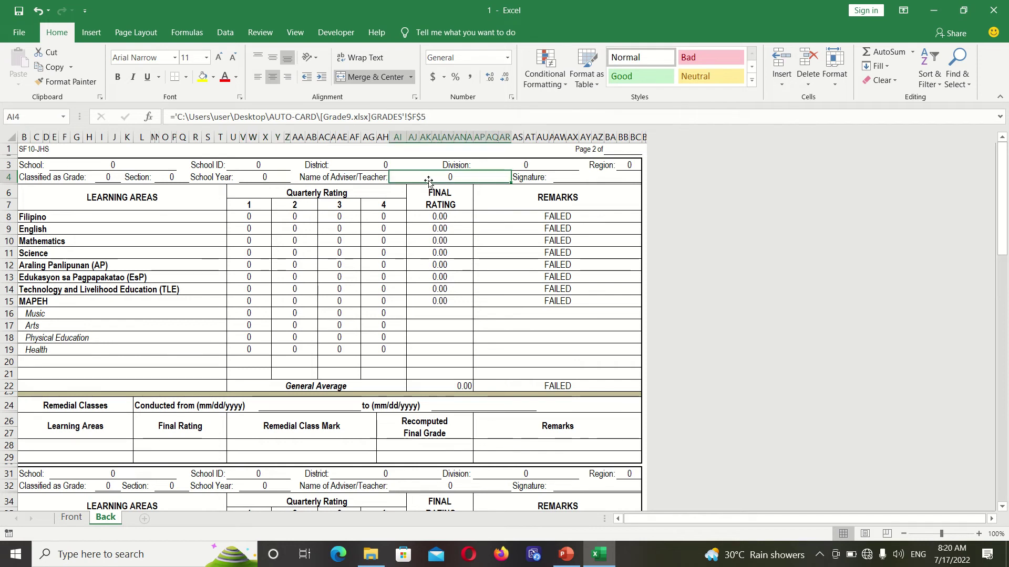
{"action": "left_click", "coordinate": [581, 177]}
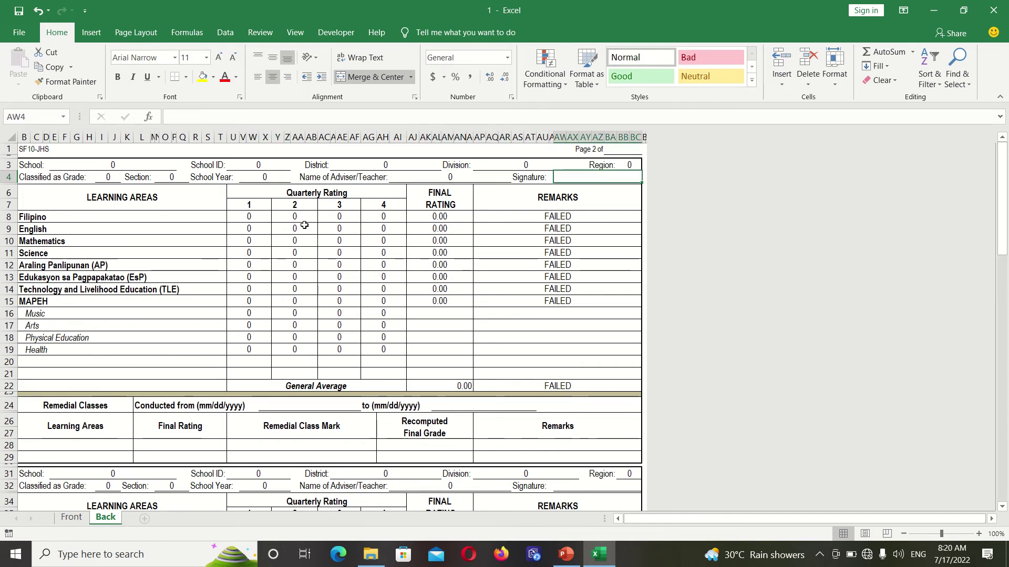
{"action": "left_click", "coordinate": [238, 220]}
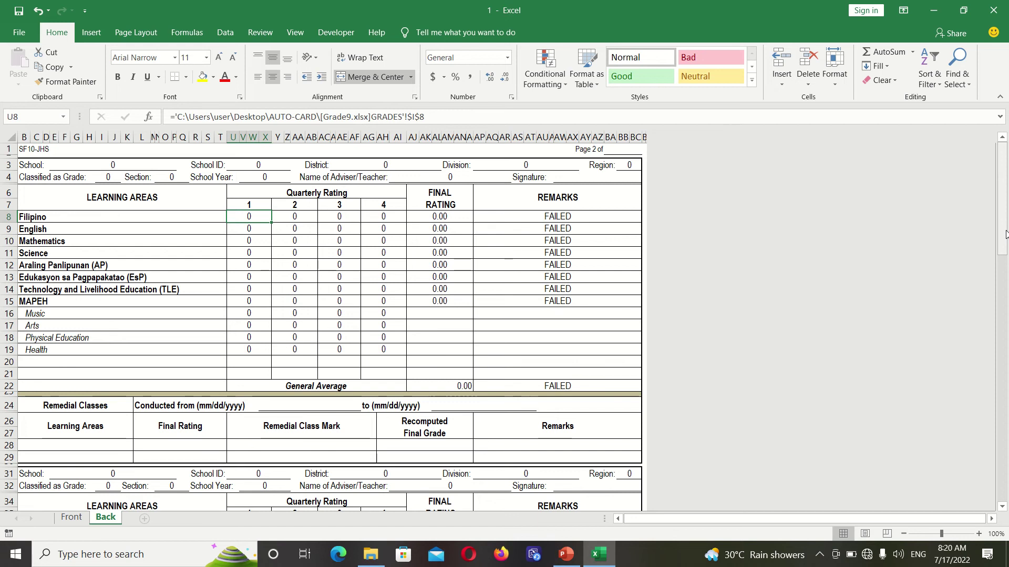
- Compare the grade-level rating blocks on the Front and Back sheets, including the Front certification section and the last Back block
{"action": "left_click_drag", "start_coordinate": [1005, 234], "coordinate": [1003, 334]}
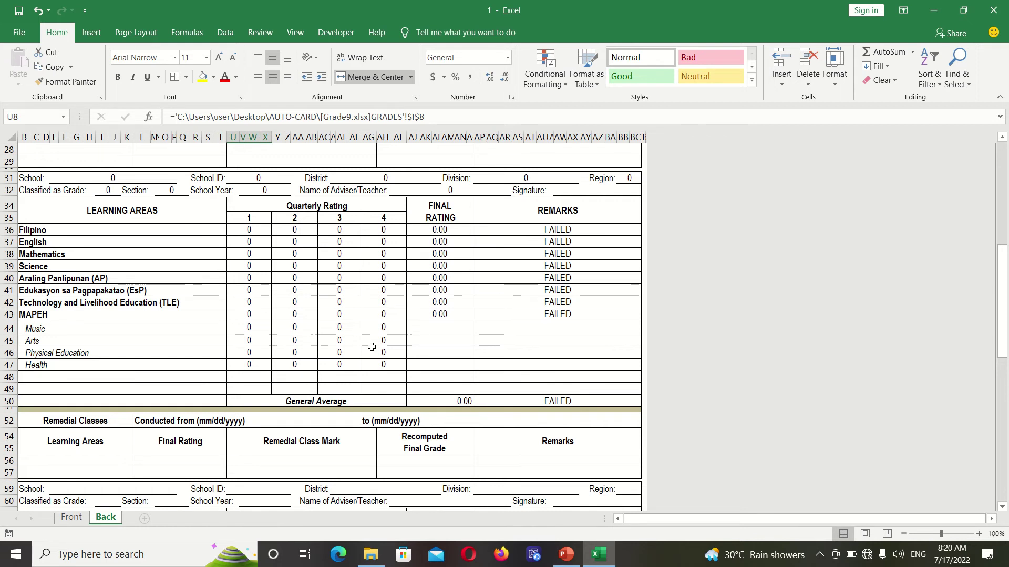
{"action": "left_click_drag", "start_coordinate": [1002, 337], "coordinate": [1002, 234]}
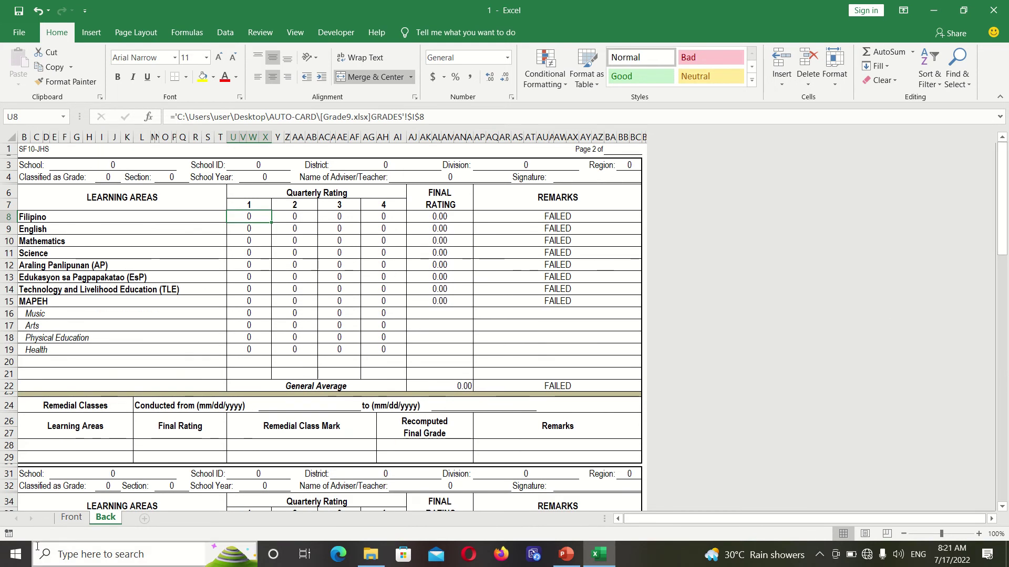
{"action": "left_click", "coordinate": [67, 519]}
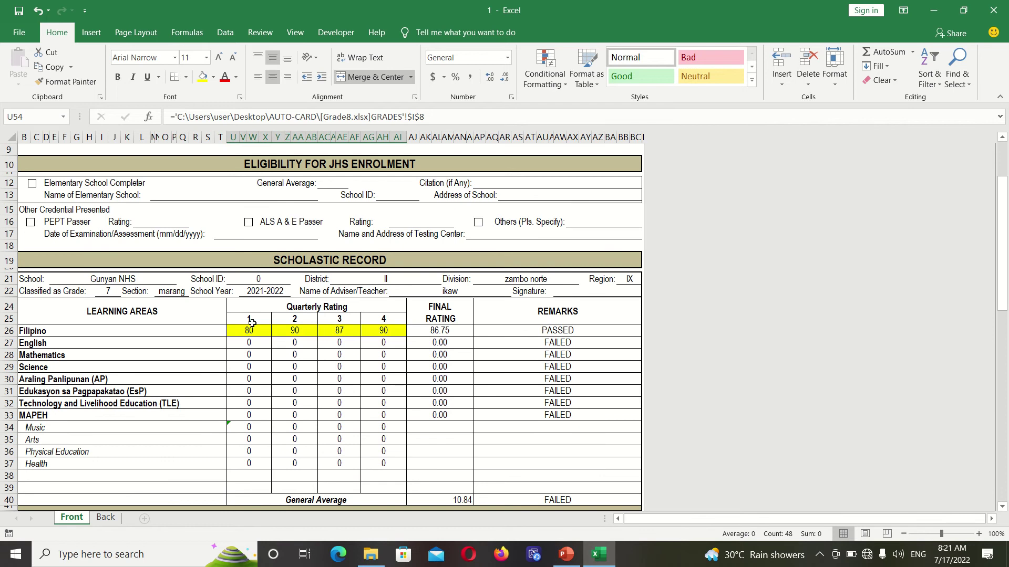
{"action": "left_click_drag", "start_coordinate": [1007, 193], "coordinate": [1007, 359]}
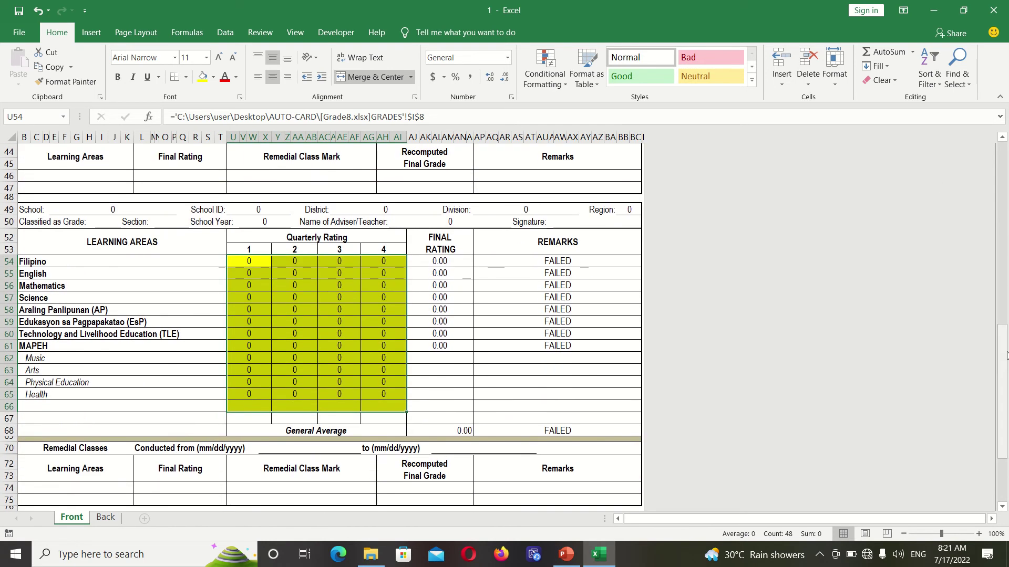
{"action": "left_click", "coordinate": [105, 518]}
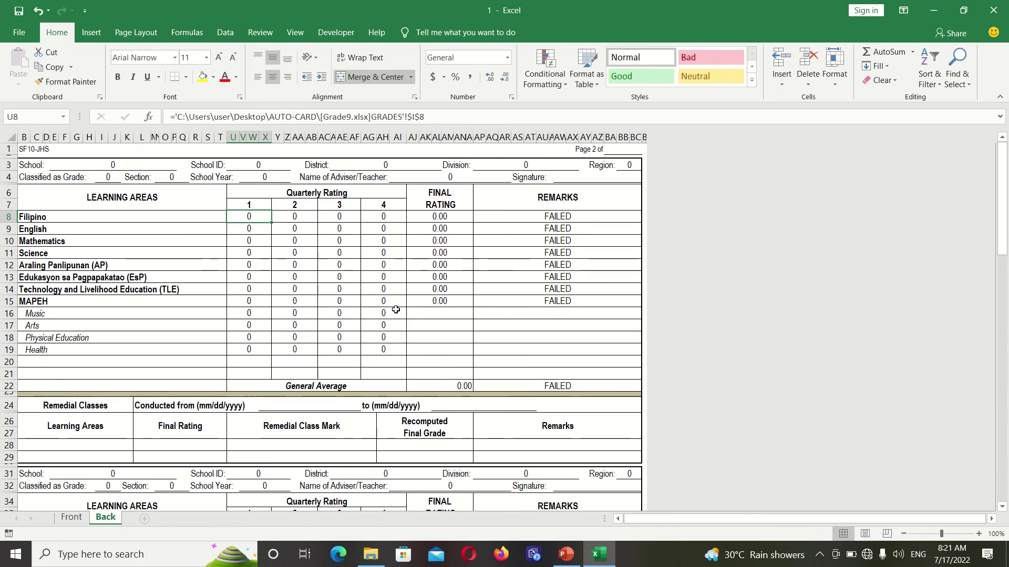
{"action": "left_click", "coordinate": [59, 520]}
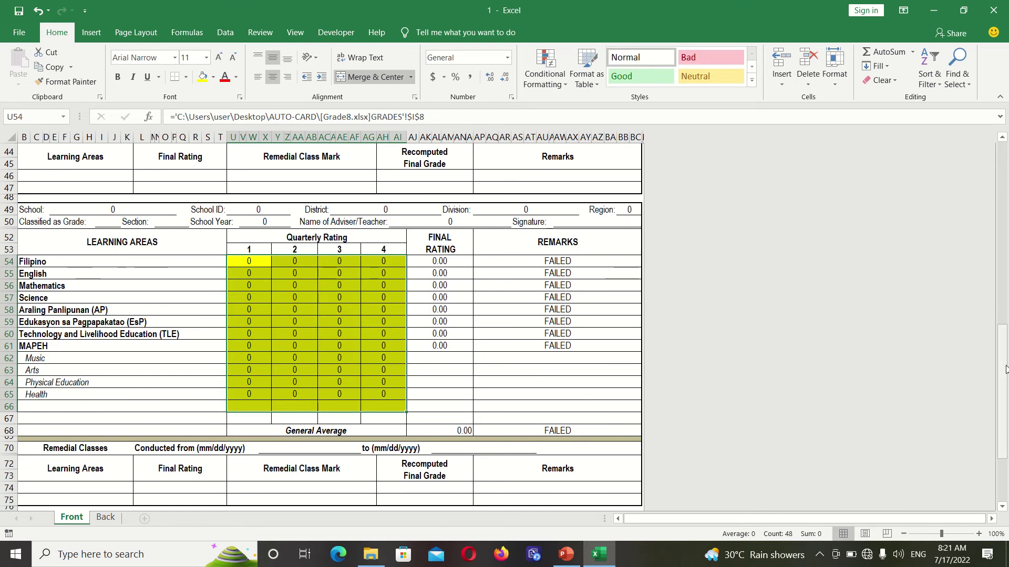
{"action": "mouse_move", "coordinate": [1006, 370]}
{"action": "left_mouse_down"}
{"action": "mouse_move", "coordinate": [1007, 278]}
{"action": "mouse_move", "coordinate": [1007, 388]}
{"action": "left_mouse_up"}
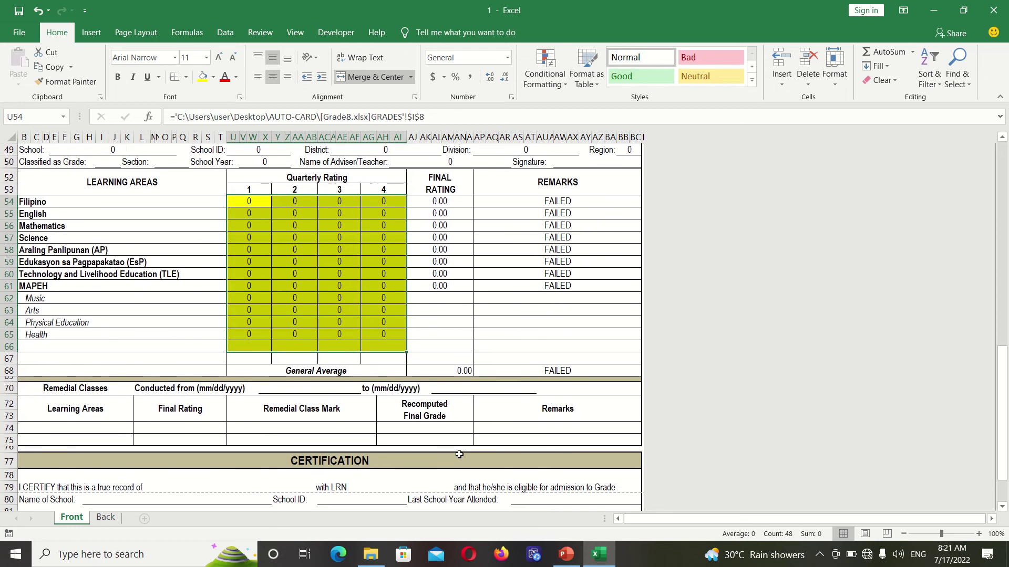
{"action": "left_click", "coordinate": [105, 517]}
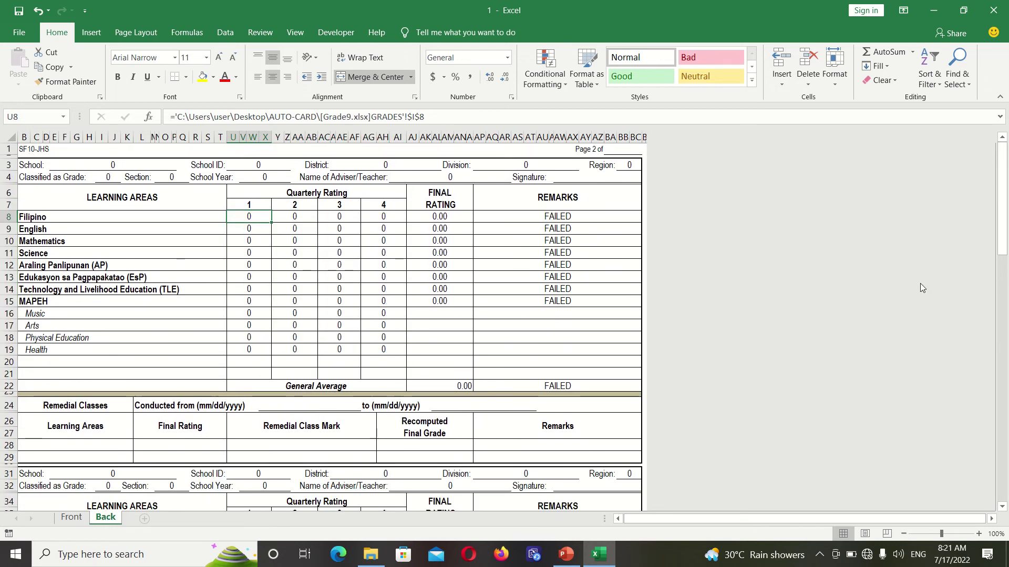
{"action": "left_click_drag", "start_coordinate": [1001, 228], "coordinate": [997, 428]}
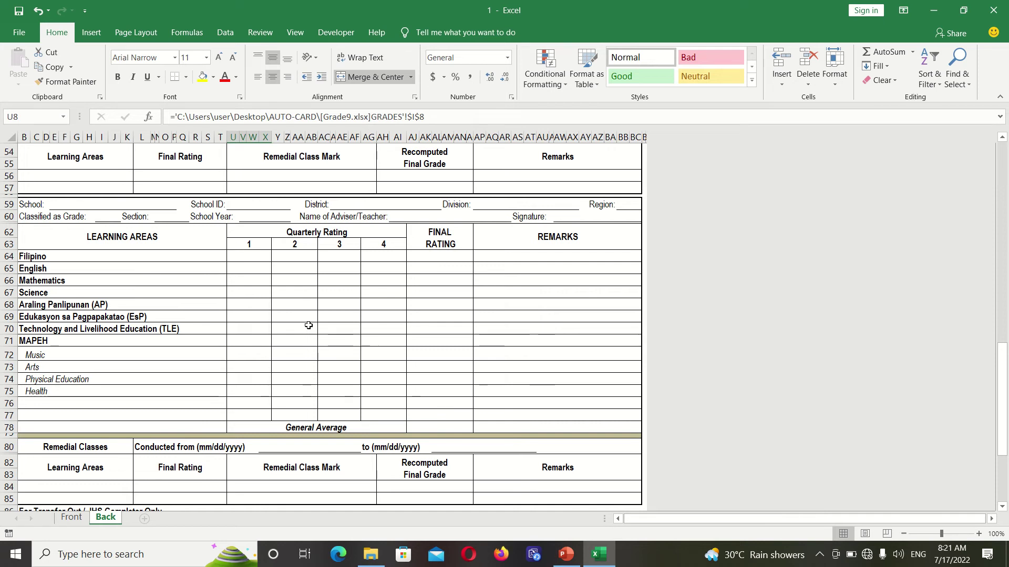
{"action": "left_click_drag", "start_coordinate": [1003, 387], "coordinate": [1005, 176]}
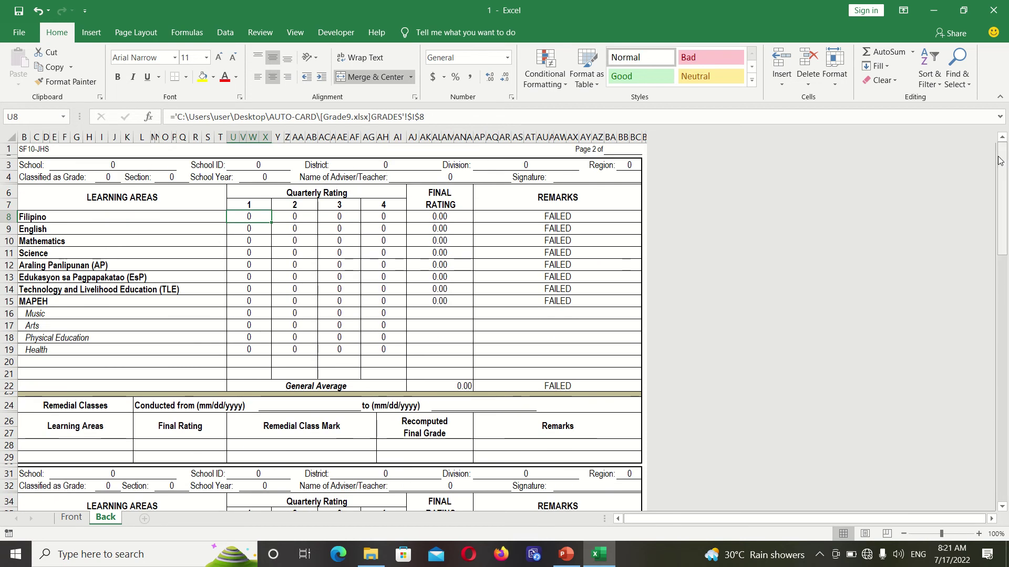
- Close workbook 1 without saving its changes and open the GRADES sheet of the Grade7 workbook
{"action": "left_click", "coordinate": [992, 10]}
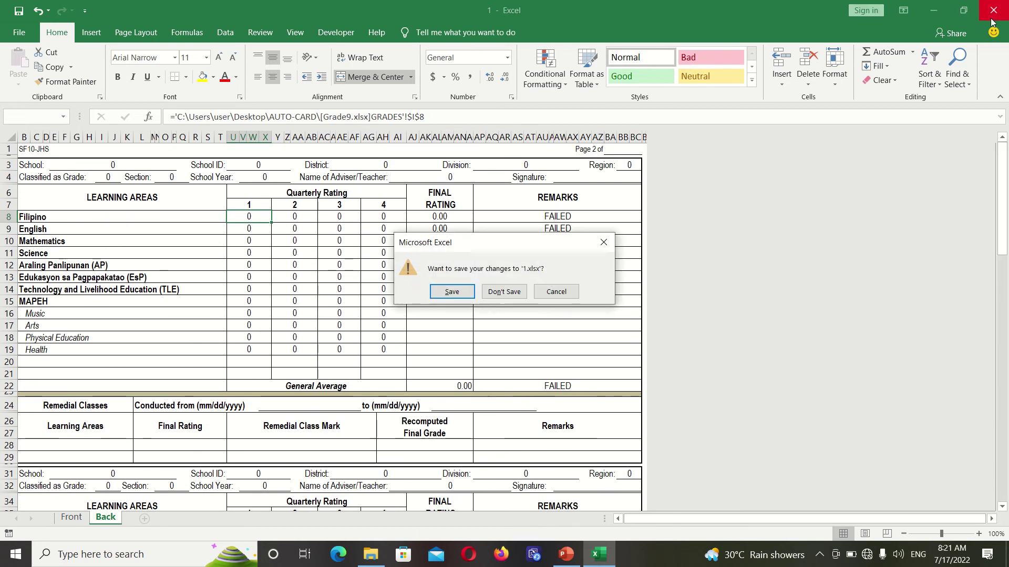
{"action": "left_click", "coordinate": [503, 293]}
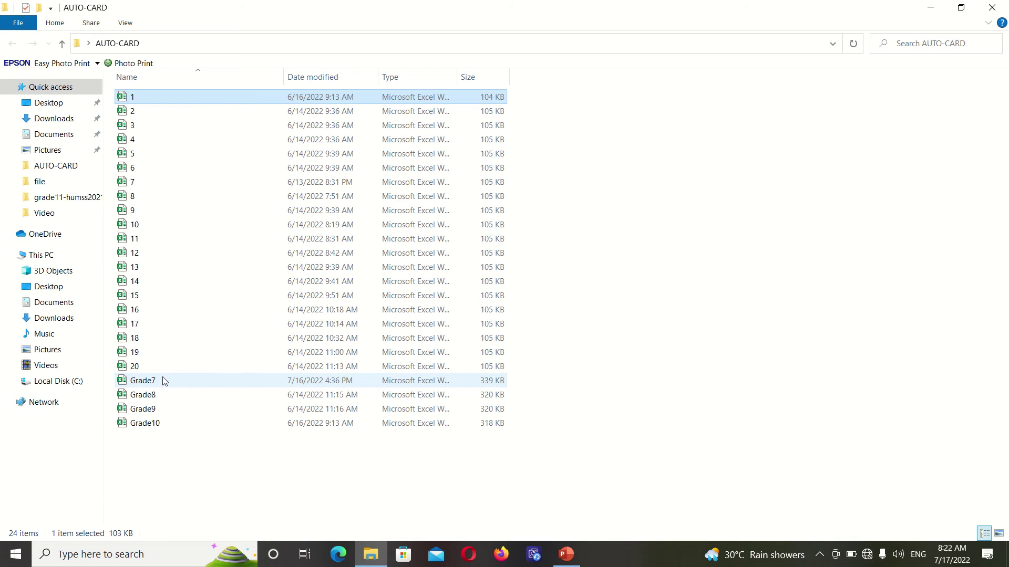
{"action": "left_click", "coordinate": [138, 386]}
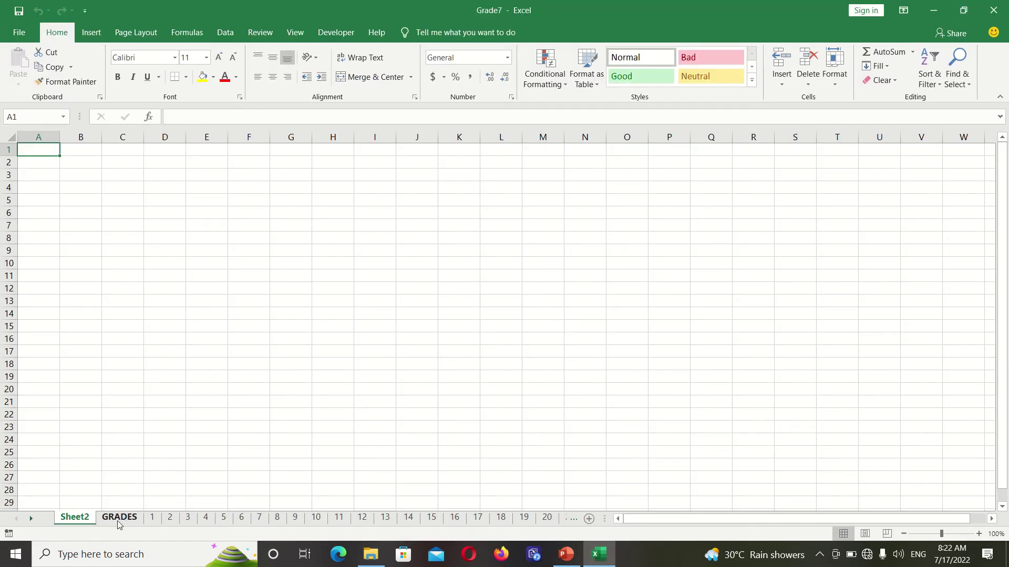
{"action": "left_click", "coordinate": [117, 518]}
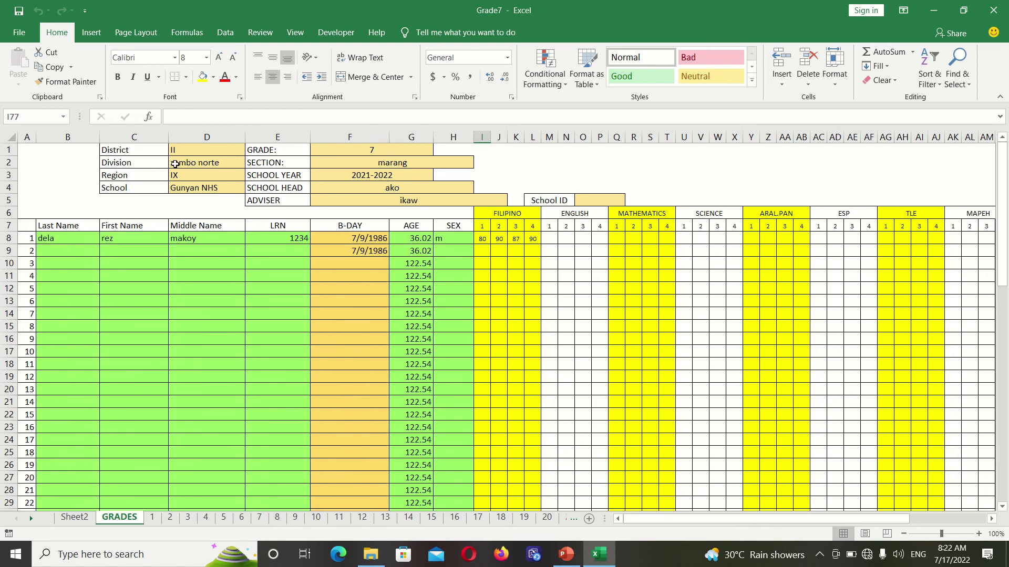
- Review the GRADES sheet's header entries, from grade, section, school year, adviser and School ID to school, region, division and district
{"action": "left_click", "coordinate": [340, 150]}
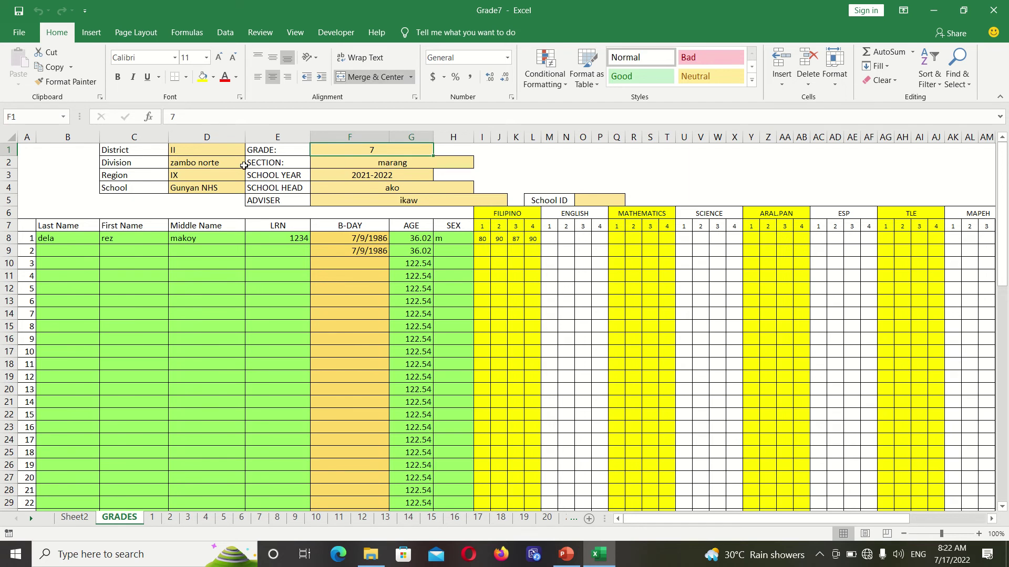
{"action": "left_click", "coordinate": [326, 163]}
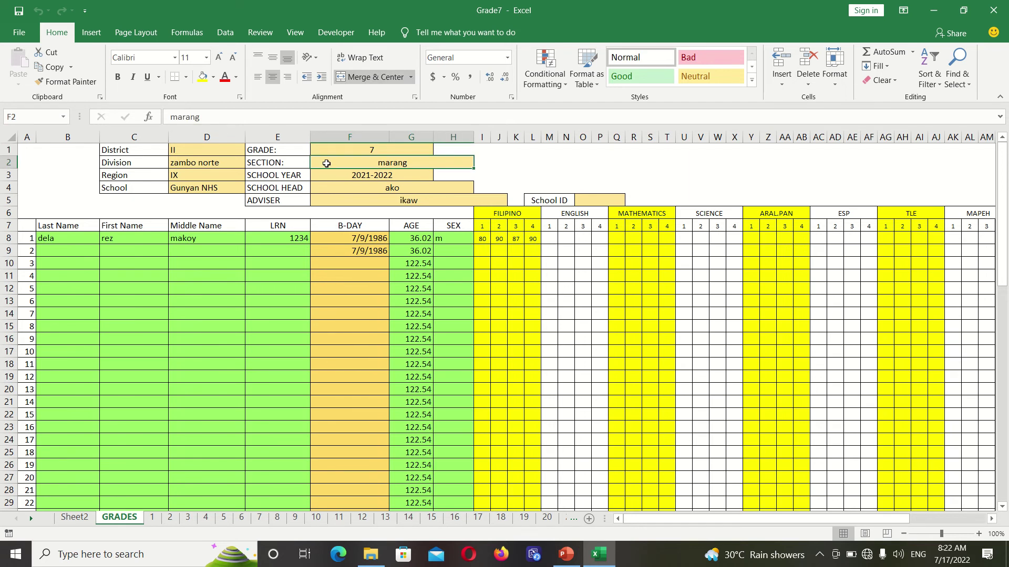
{"action": "key", "text": "Down"}
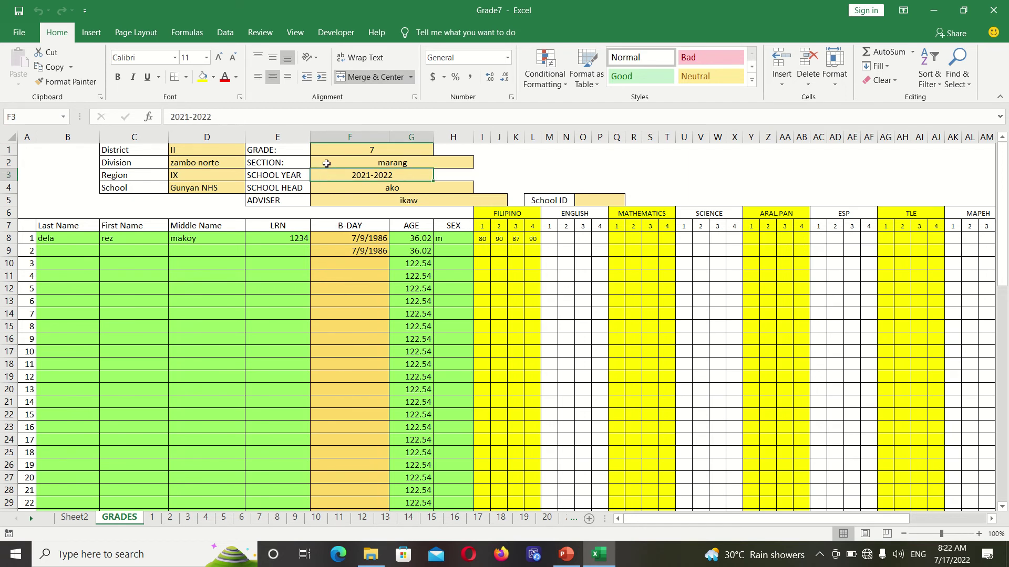
{"action": "key", "text": "Down"}
{"action": "key", "text": "Down"}
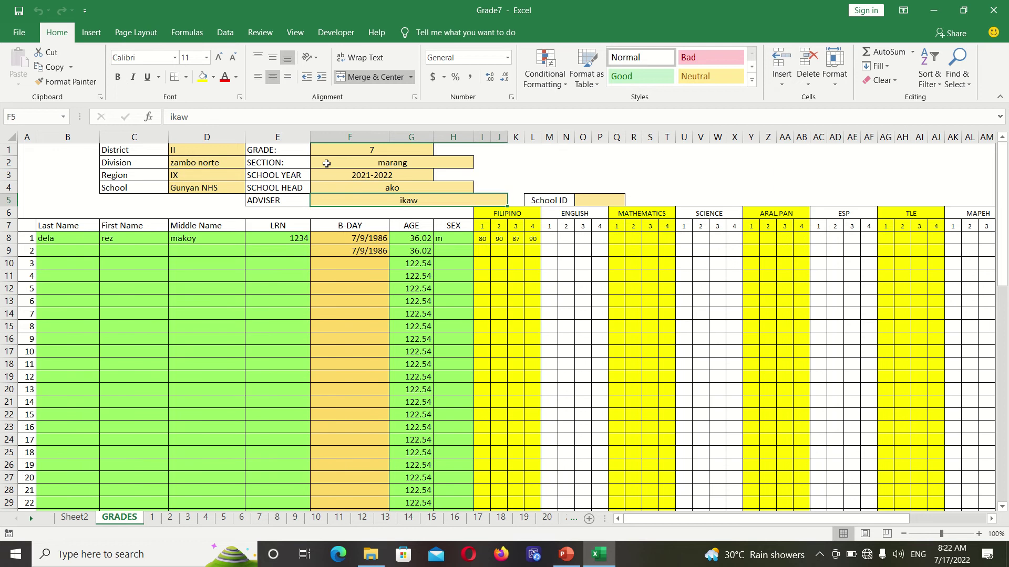
{"action": "key", "text": "Right"}
{"action": "key", "text": "Right"}
{"action": "key", "text": "Right"}
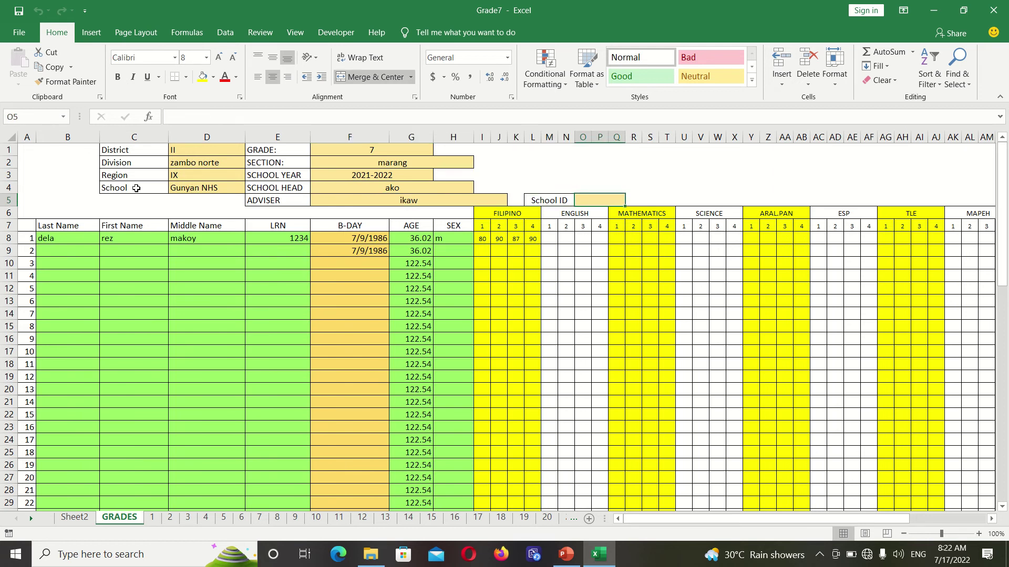
{"action": "left_click", "coordinate": [184, 188]}
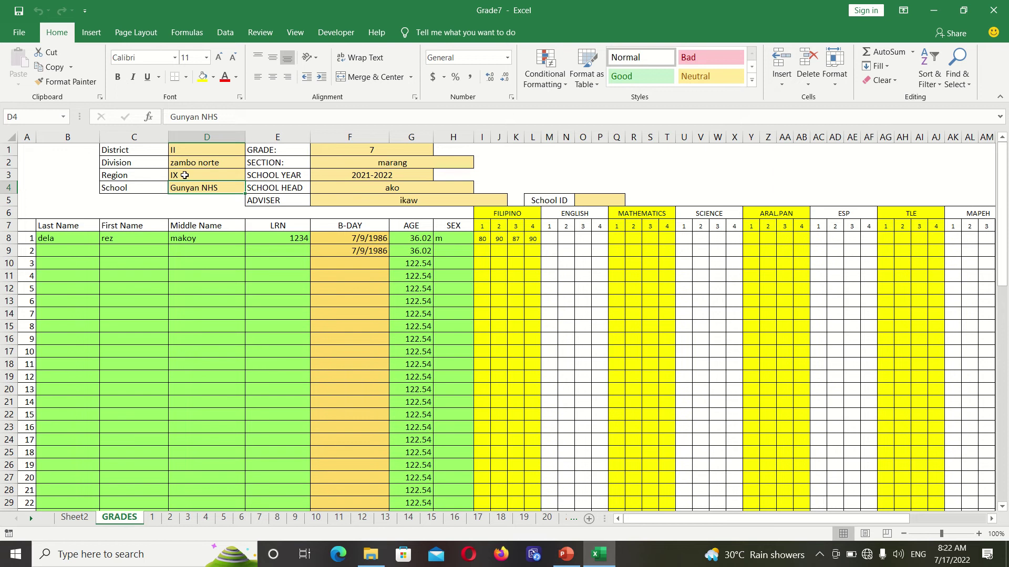
{"action": "left_click", "coordinate": [185, 175]}
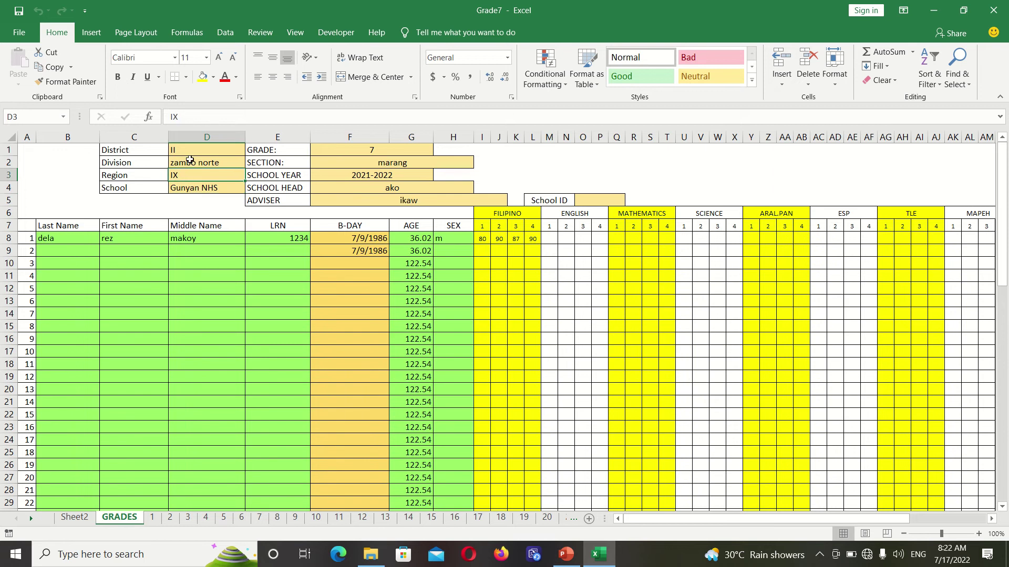
{"action": "left_click", "coordinate": [188, 163]}
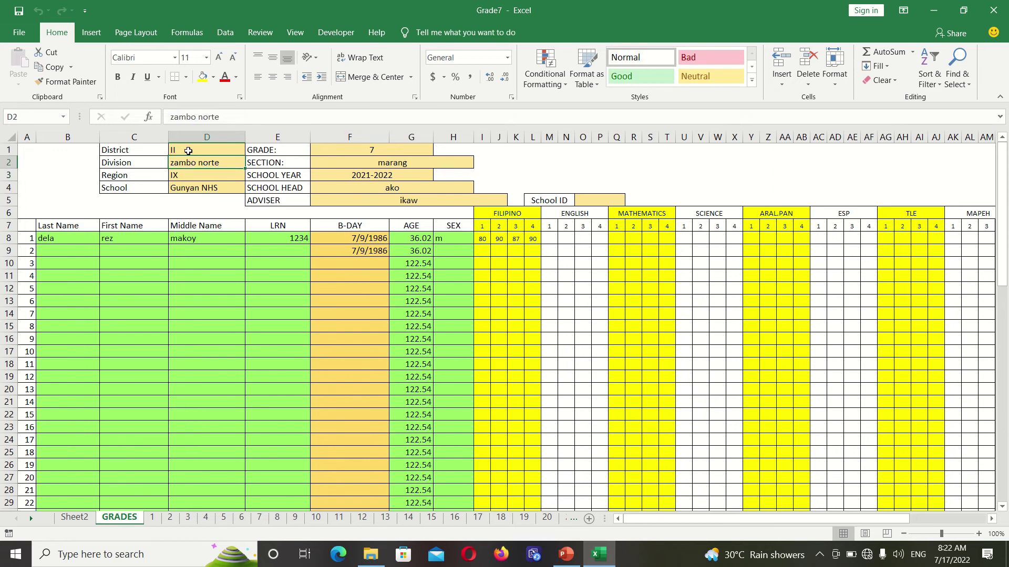
{"action": "left_click", "coordinate": [189, 150]}
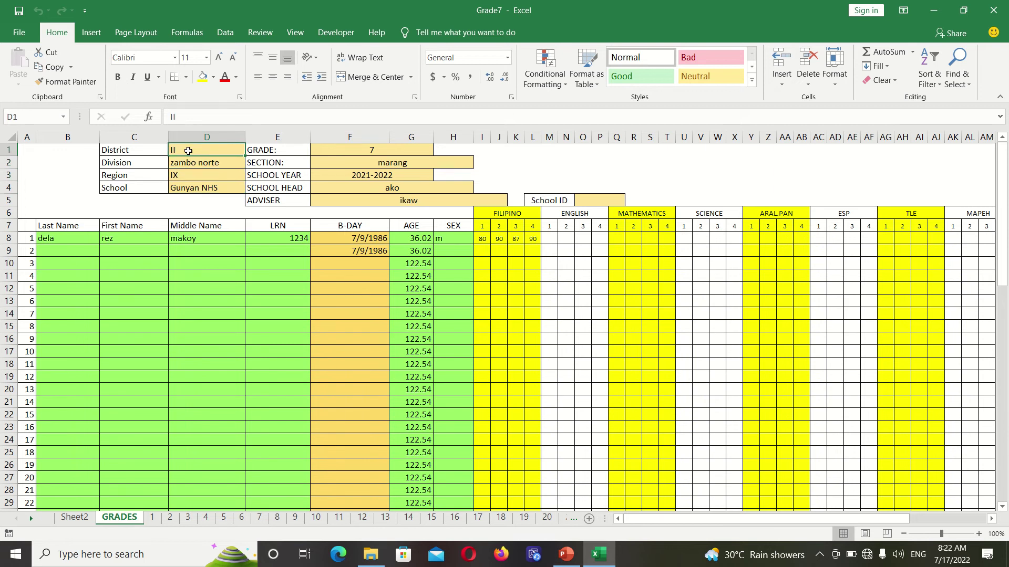
- Examine the first student's name, LRN, birthday, age and sex entries in row 8, including the age formula
{"action": "left_click", "coordinate": [62, 243]}
{"action": "left_click", "coordinate": [134, 241]}
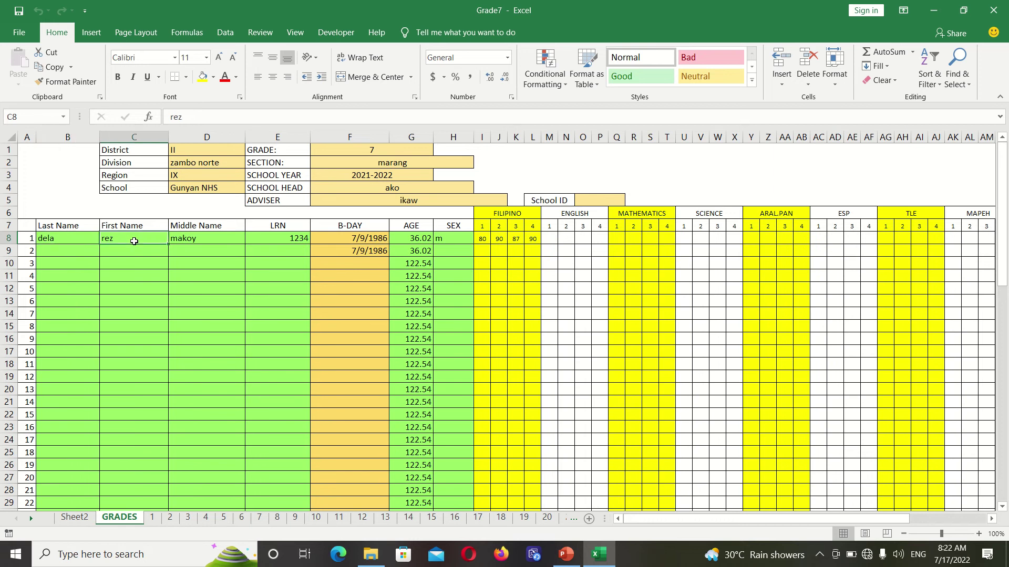
{"action": "left_click", "coordinate": [201, 240]}
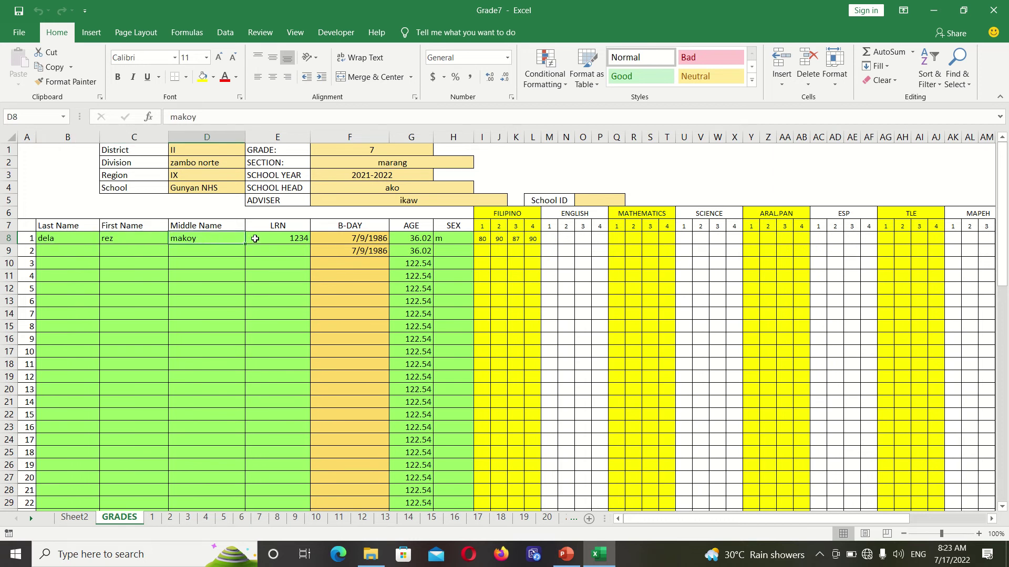
{"action": "left_click", "coordinate": [283, 240]}
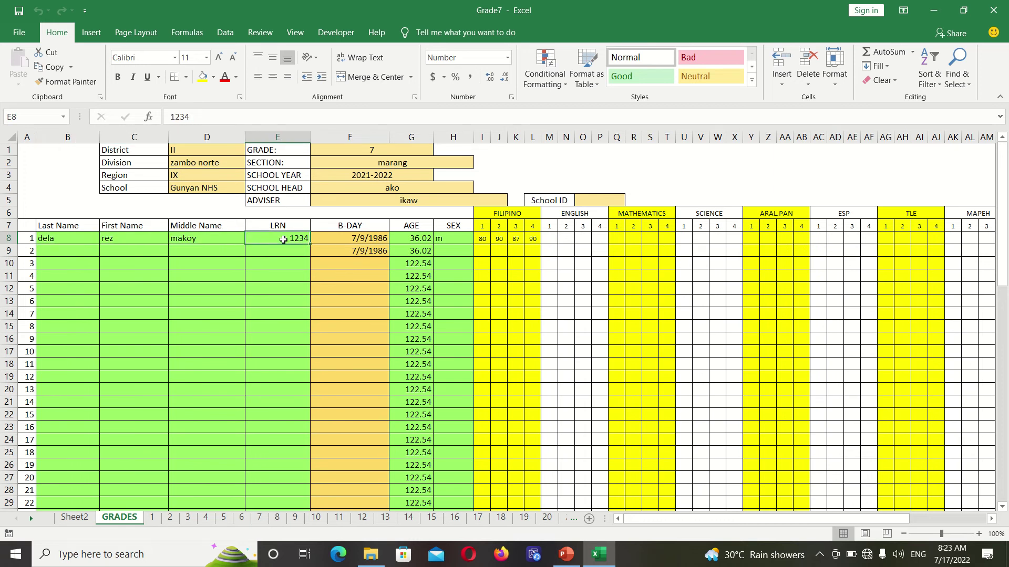
{"action": "left_click", "coordinate": [348, 239]}
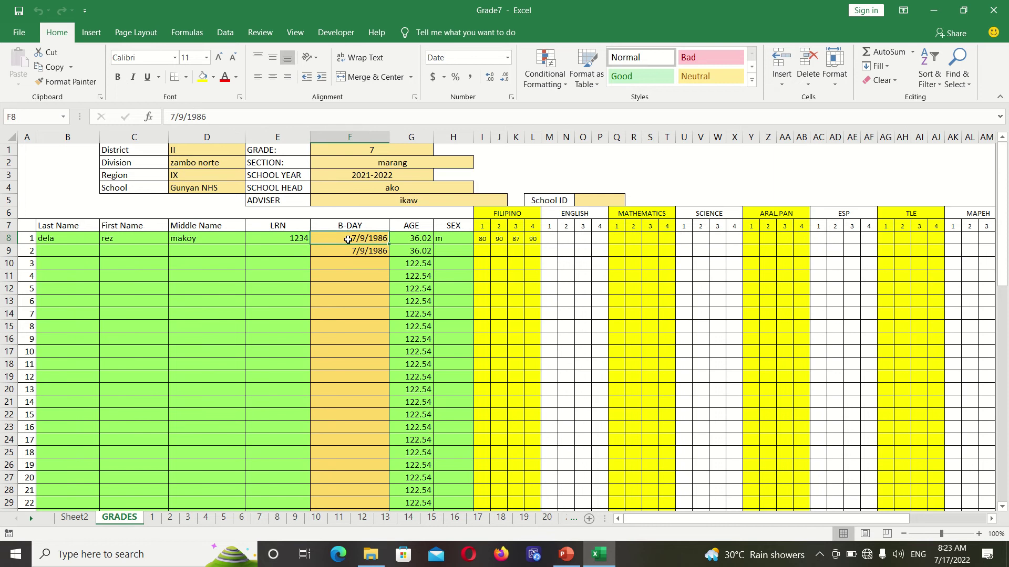
{"action": "left_click", "coordinate": [417, 239]}
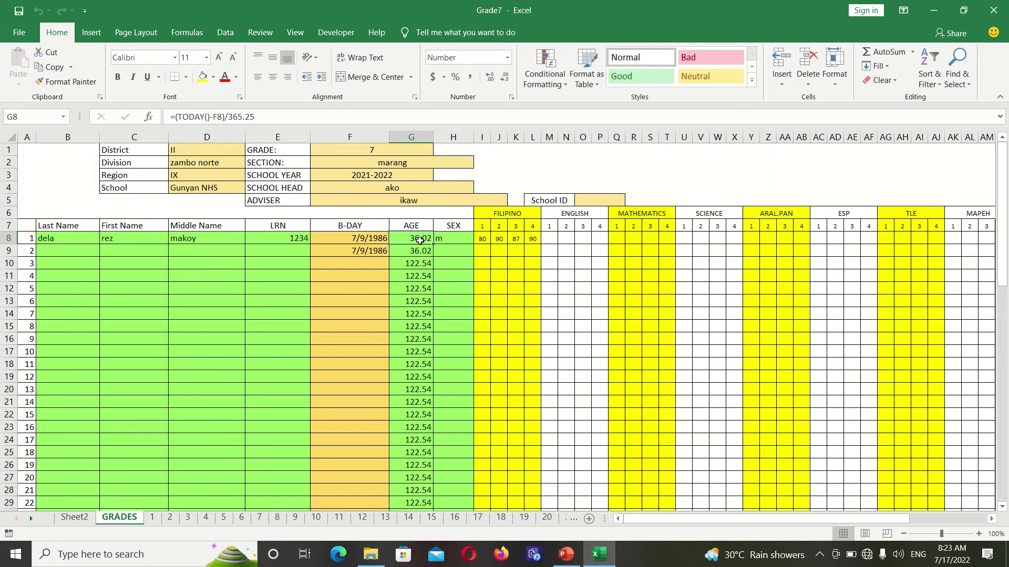
{"action": "left_click", "coordinate": [451, 239]}
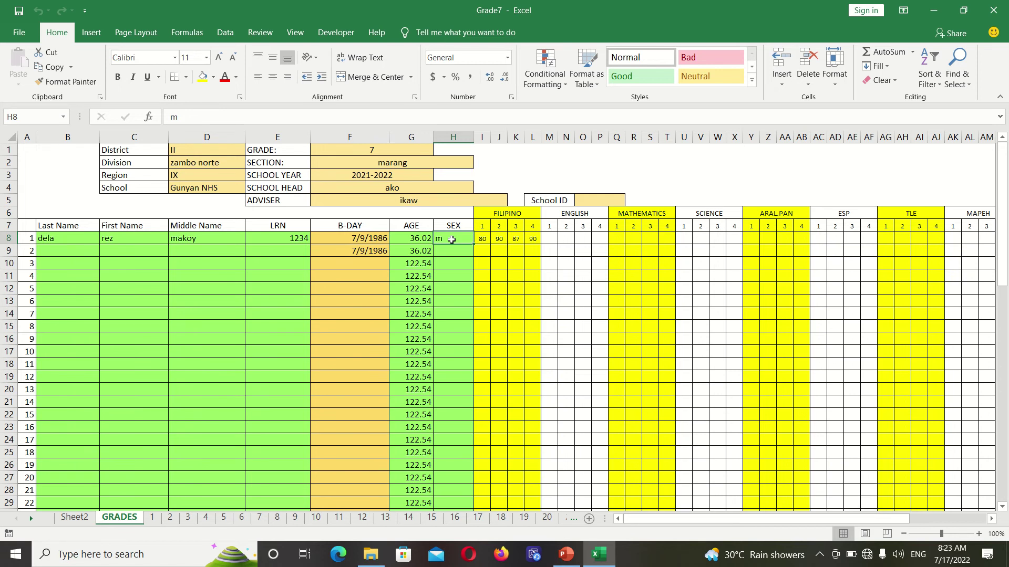
- Examine the first student's quarterly grade cells across all subjects, from Filipino through Health and the general average
{"action": "left_click", "coordinate": [485, 239]}
{"action": "key", "text": "shift+Right"}
{"action": "key", "text": "shift+Right"}
{"action": "key", "text": "shift+Right"}
{"action": "key", "text": "shift+Right"}
{"action": "key", "text": "shift+Right"}
{"action": "key", "text": "shift+Right"}
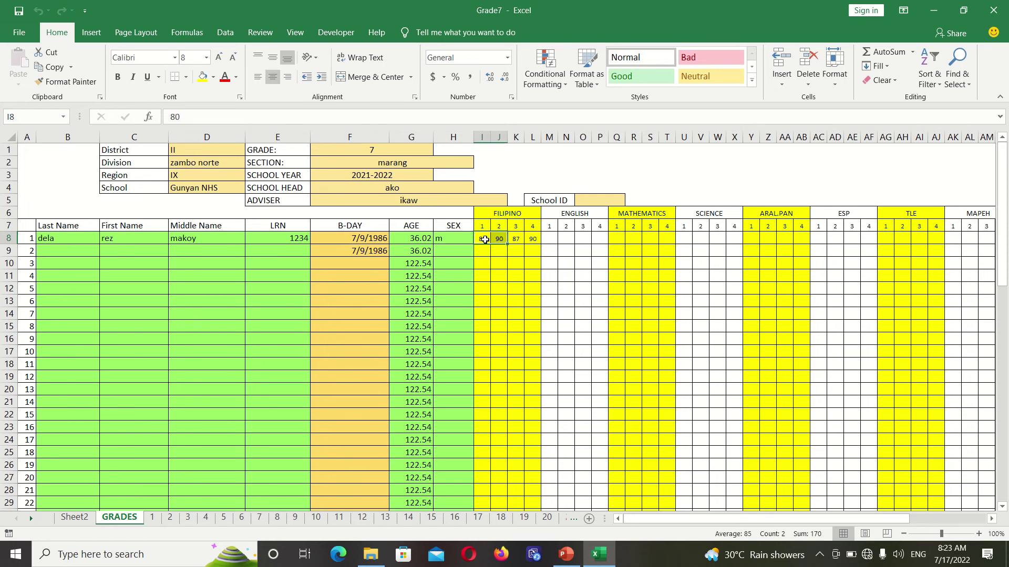
{"action": "key", "text": "shift+Right"}
{"action": "key", "text": "shift+Right"}
{"action": "key", "text": "shift+Right"}
{"action": "key", "text": "shift+Right"}
{"action": "key", "text": "shift+Right"}
{"action": "key", "text": "shift+Right"}
{"action": "key", "text": "shift+Right"}
{"action": "key", "text": "shift+Right"}
{"action": "key", "text": "shift+Right"}
{"action": "key", "text": "shift+Right"}
{"action": "key", "text": "shift+Right"}
{"action": "key", "text": "shift+Right"}
{"action": "key", "text": "shift+Right"}
{"action": "key", "text": "shift+Right"}
{"action": "key", "text": "shift+Right"}
{"action": "key", "text": "shift+Right"}
{"action": "key", "text": "shift+Right"}
{"action": "key", "text": "shift+Right"}
{"action": "key", "text": "shift+Right"}
{"action": "key", "text": "shift+Right"}
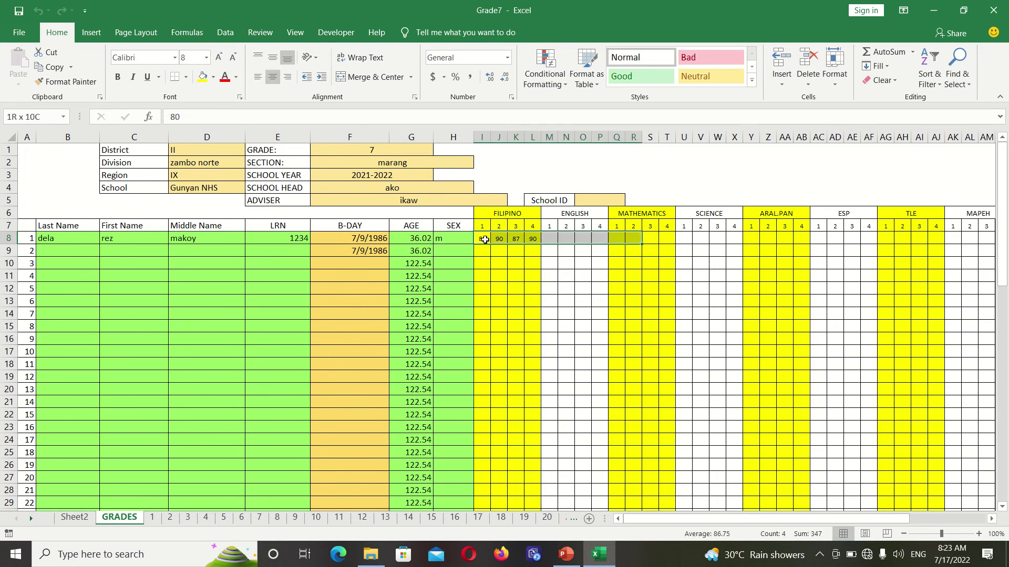
{"action": "key", "text": "shift+Right"}
{"action": "key", "text": "shift+Right"}
{"action": "key", "text": "shift+Right"}
{"action": "key", "text": "shift+Right"}
{"action": "key", "text": "shift+Right"}
{"action": "key", "text": "shift+Right"}
{"action": "key", "text": "shift+Right"}
{"action": "key", "text": "shift+Right"}
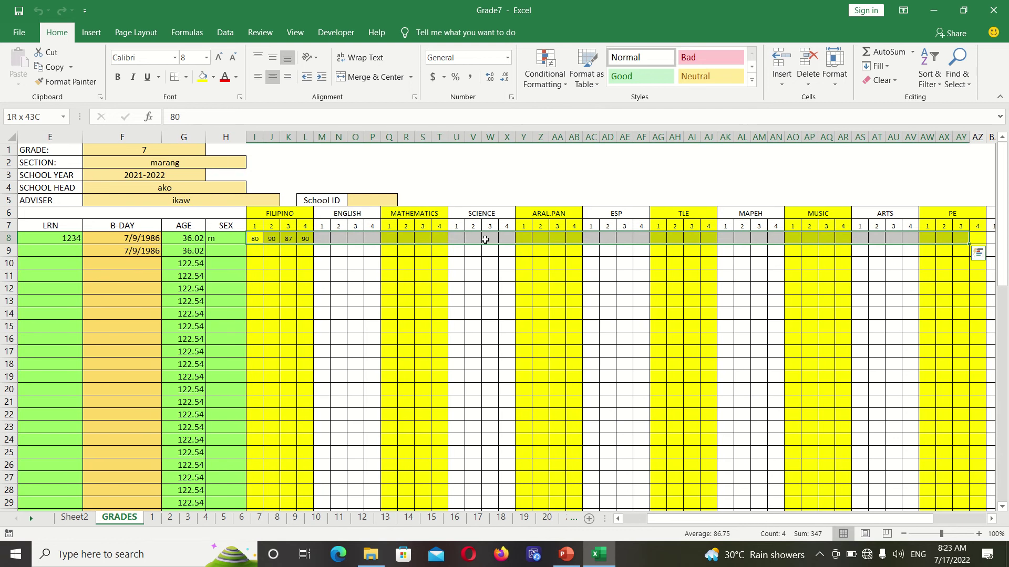
{"action": "key", "text": "shift+Left"}
{"action": "key", "text": "shift+Left"}
{"action": "key", "text": "shift+Left"}
{"action": "key", "text": "shift+Left"}
{"action": "key", "text": "shift+Left"}
{"action": "key", "text": "shift+Left"}
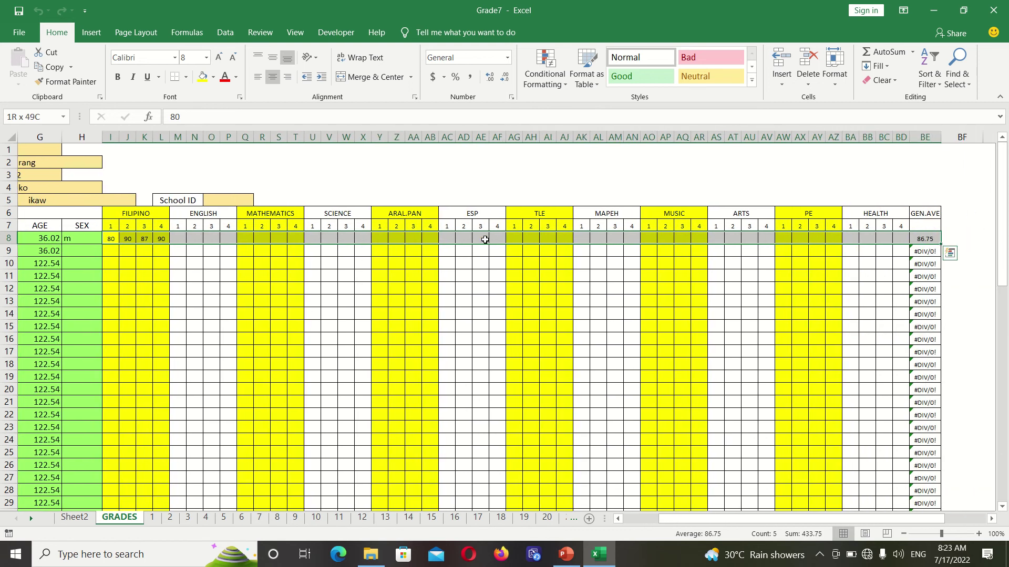
{"action": "key", "text": "shift+Right"}
{"action": "key", "text": "shift+Right"}
{"action": "key", "text": "shift+Right"}
{"action": "key", "text": "shift+Right"}
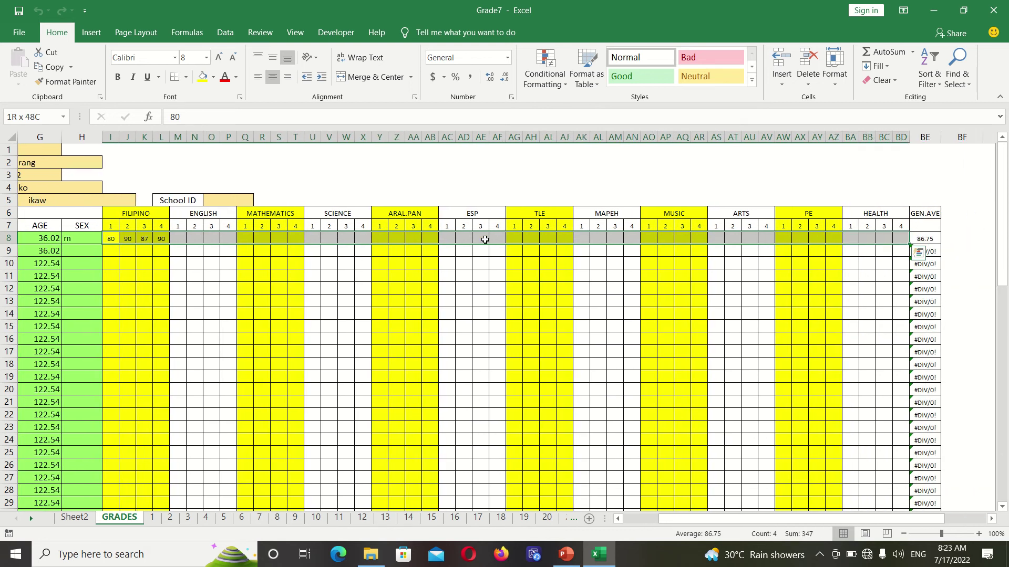
{"action": "key", "text": "shift+Left"}
{"action": "key", "text": "shift+Left"}
{"action": "key", "text": "shift+Left"}
{"action": "key", "text": "shift+Left"}
{"action": "key", "text": "shift+Left"}
{"action": "key", "text": "shift+Left"}
{"action": "key", "text": "shift+Left"}
{"action": "key", "text": "shift+Left"}
{"action": "key", "text": "shift+Left"}
{"action": "key", "text": "shift+Left"}
{"action": "key", "text": "shift+Left"}
{"action": "key", "text": "shift+Left"}
{"action": "key", "text": "shift+Left"}
{"action": "key", "text": "shift+Left"}
{"action": "key", "text": "shift+Left"}
{"action": "key", "text": "shift+Left"}
{"action": "key", "text": "shift+Left"}
{"action": "key", "text": "shift+Left"}
{"action": "key", "text": "shift+Left"}
{"action": "key", "text": "shift+Left"}
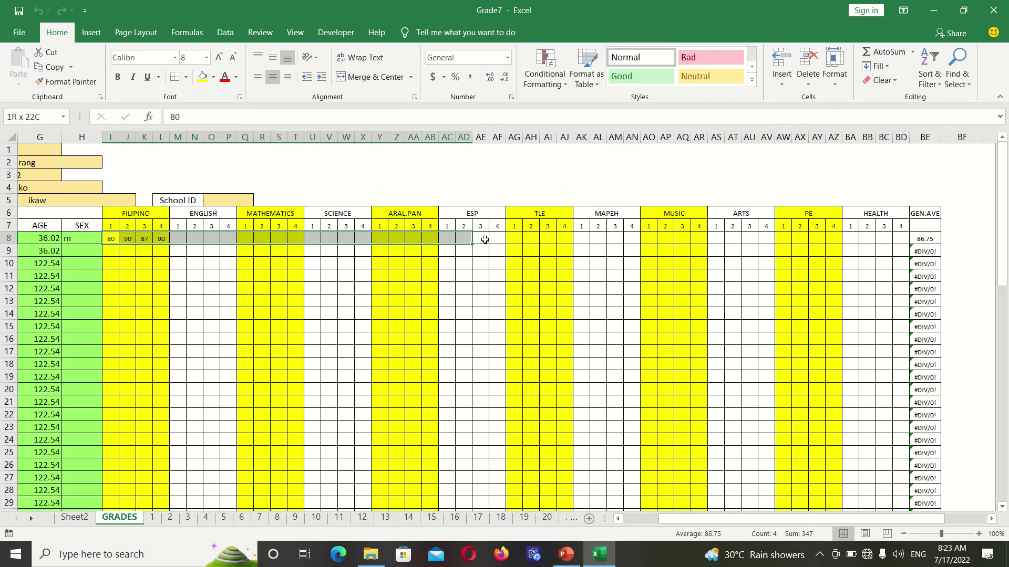
{"action": "key", "text": "shift+Left"}
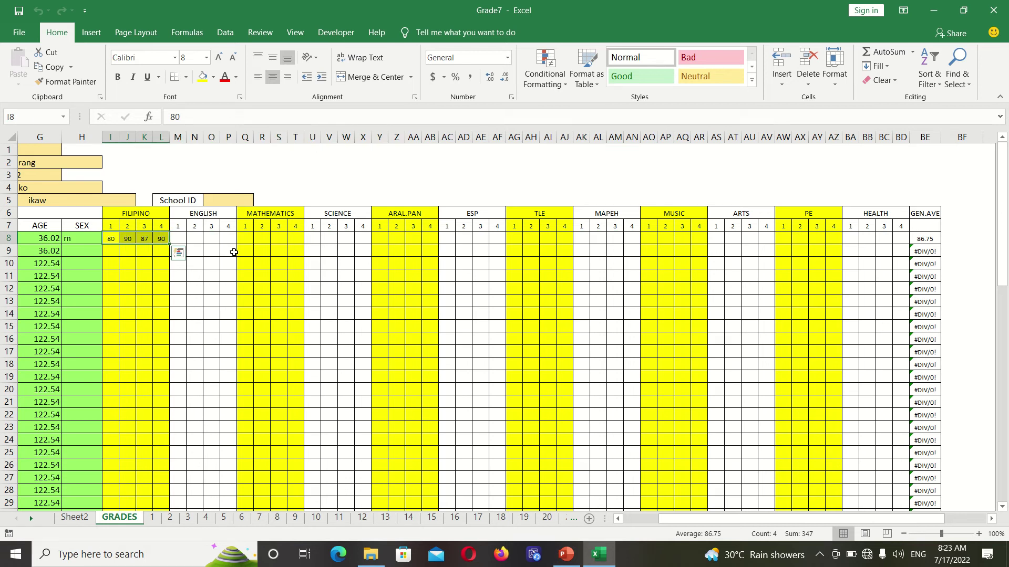
- Enter 75 as the first student's first-quarter English grade in cell M8
{"action": "left_click", "coordinate": [176, 237]}
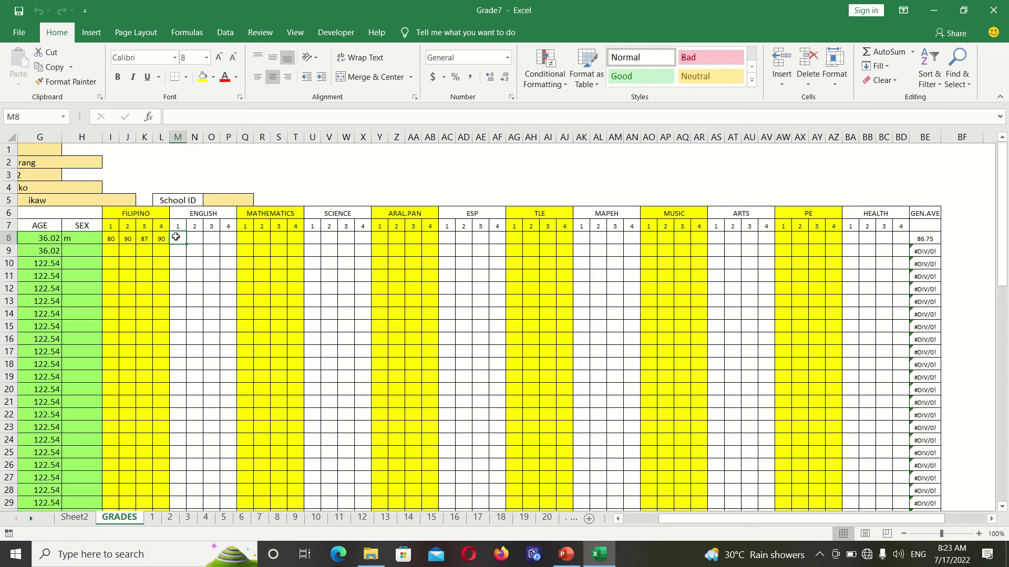
{"action": "type", "text": "75"}
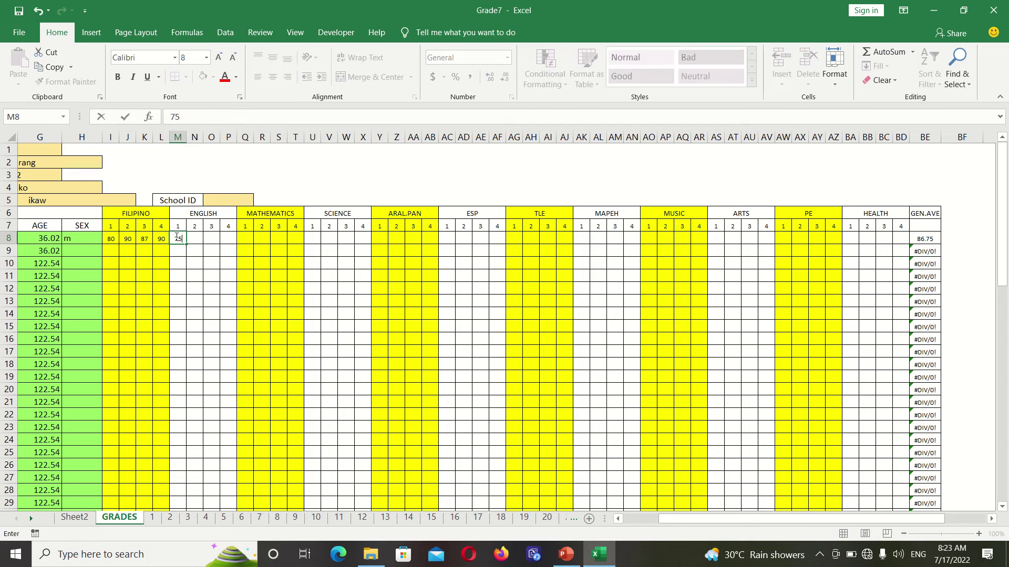
{"action": "key", "text": "ctrl+Return"}
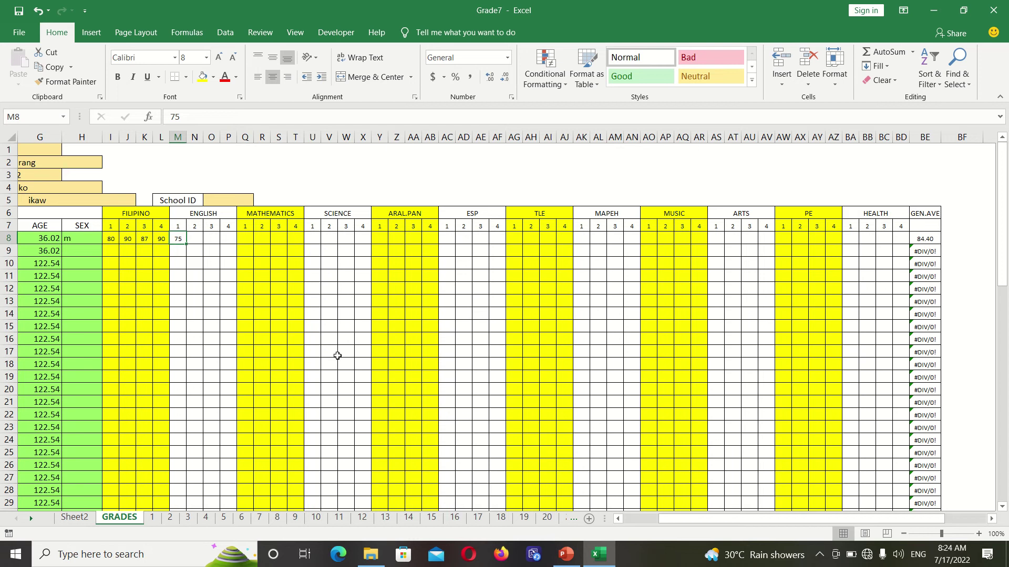
- Check on report card sheet 1 how the Filipino quarter grades and the first-quarter English grade link to the GRADES sheet
{"action": "left_click", "coordinate": [147, 520]}
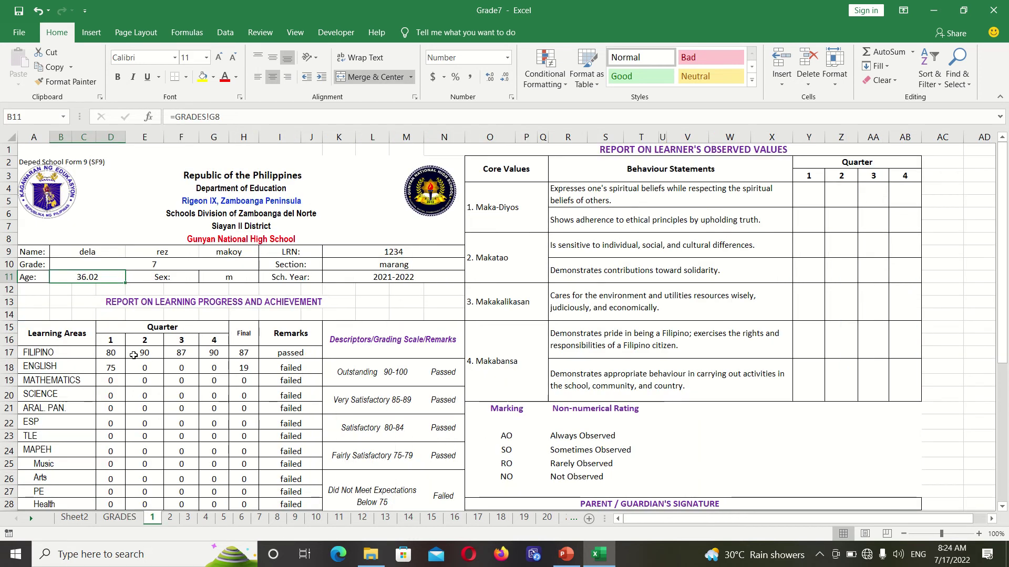
{"action": "left_click", "coordinate": [115, 354]}
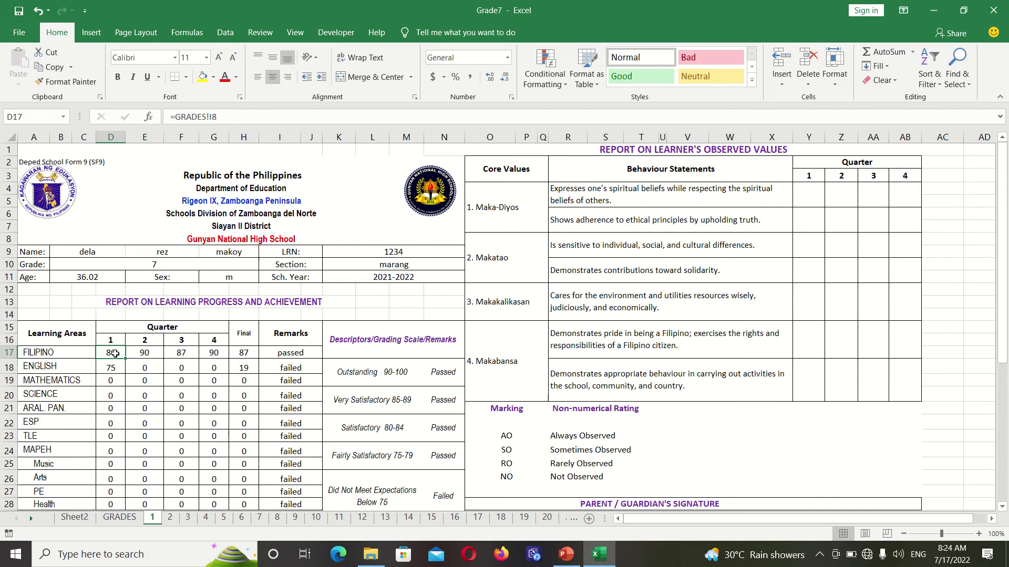
{"action": "key", "text": "Right"}
{"action": "key", "text": "Right"}
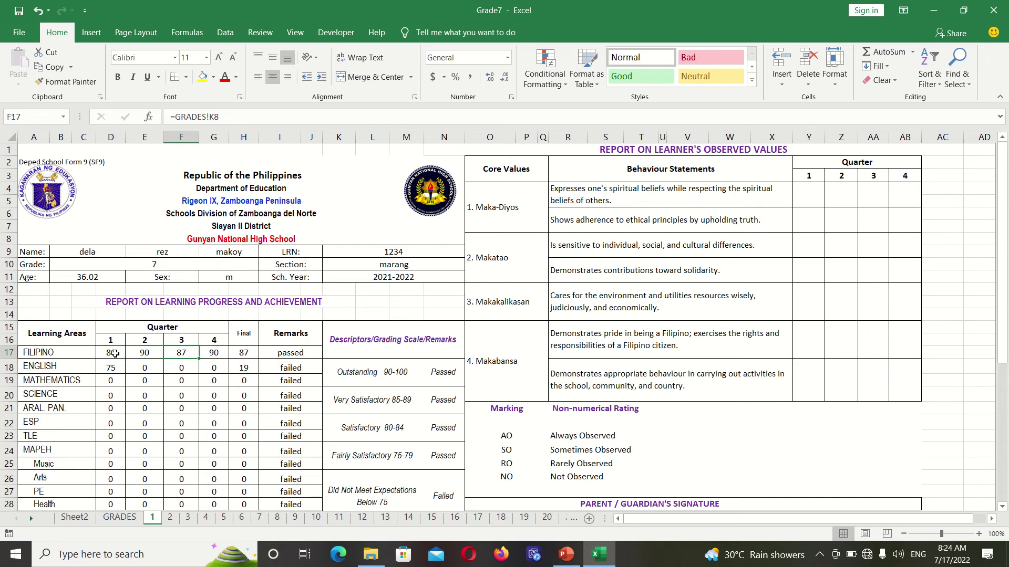
{"action": "key", "text": "Right"}
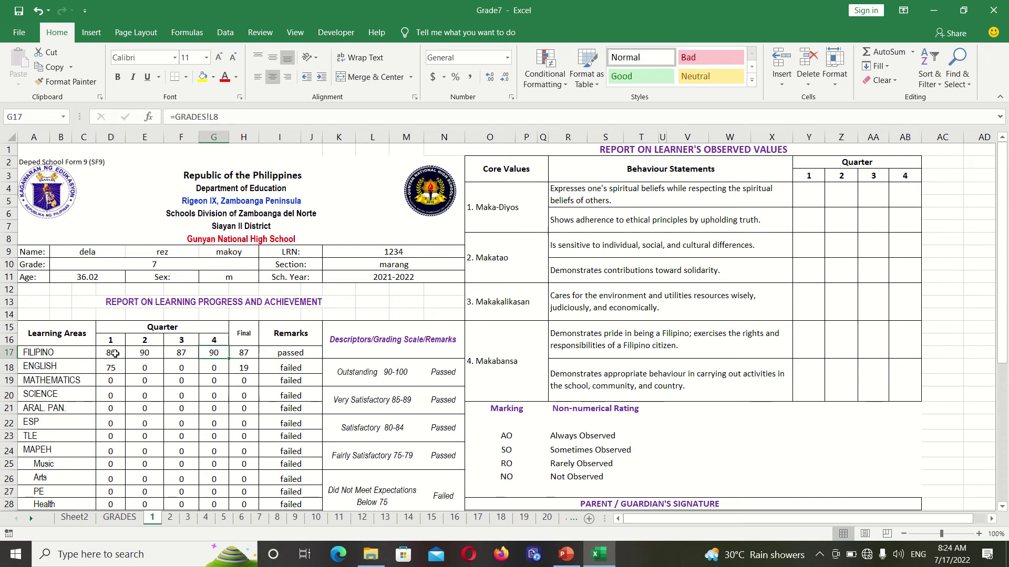
{"action": "left_click", "coordinate": [111, 367]}
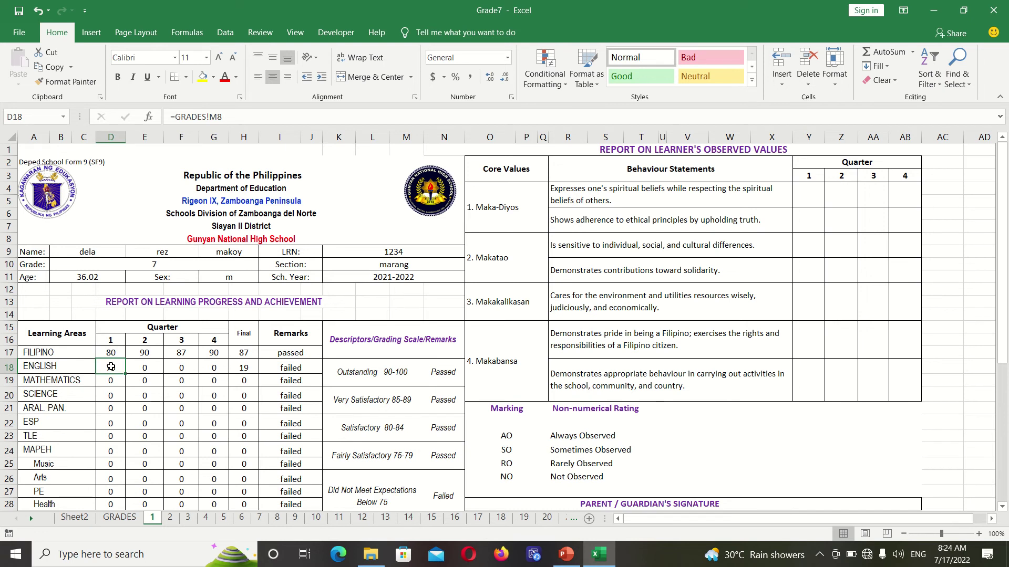
- Open workbook 1 from the AUTO-CARD folder with its external links updated and check the English row on the Front sheet
{"action": "key", "text": "alt+Tab"}
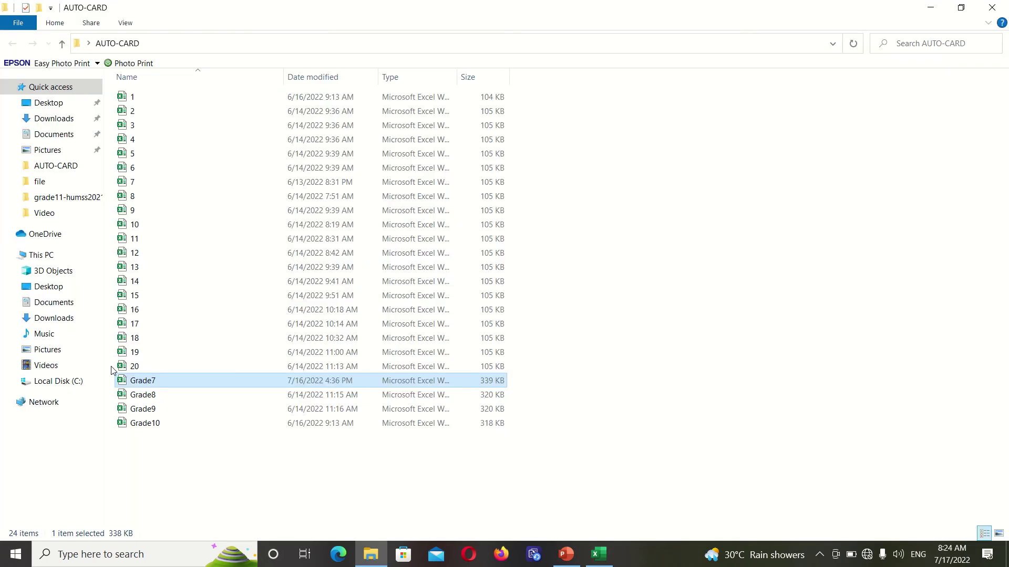
{"action": "double_click", "coordinate": [178, 99]}
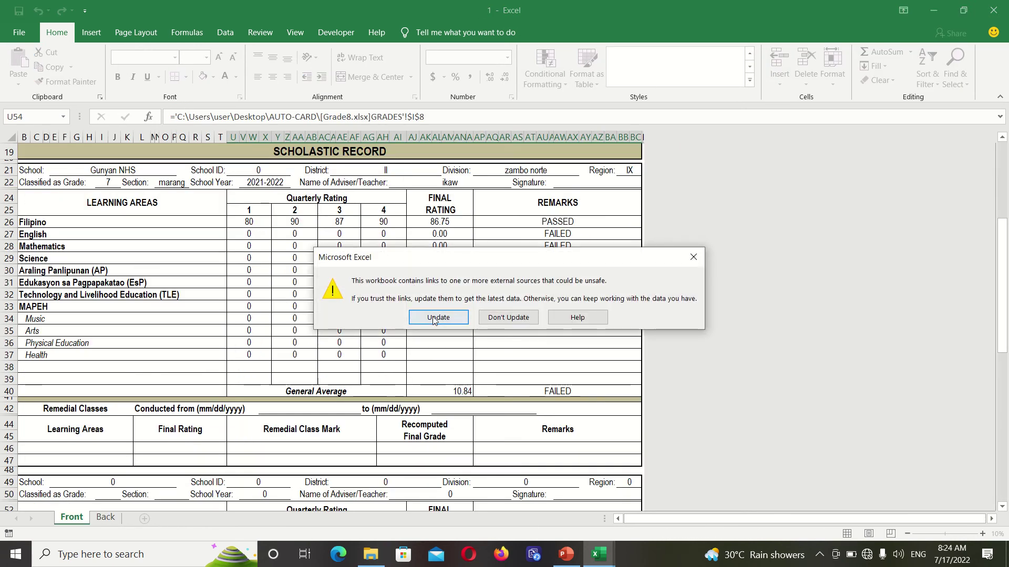
{"action": "left_click", "coordinate": [436, 318]}
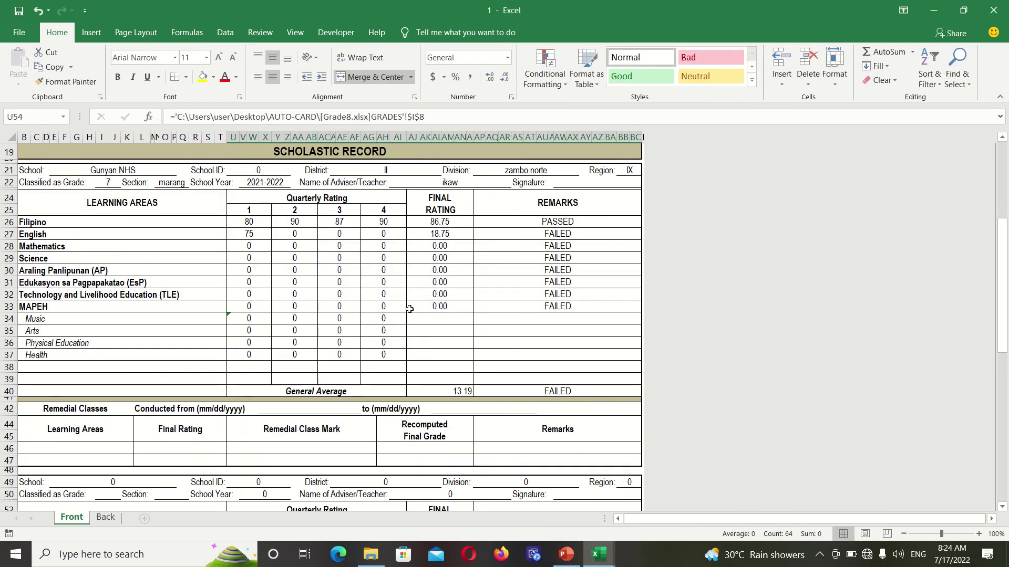
{"action": "left_click", "coordinate": [248, 234]}
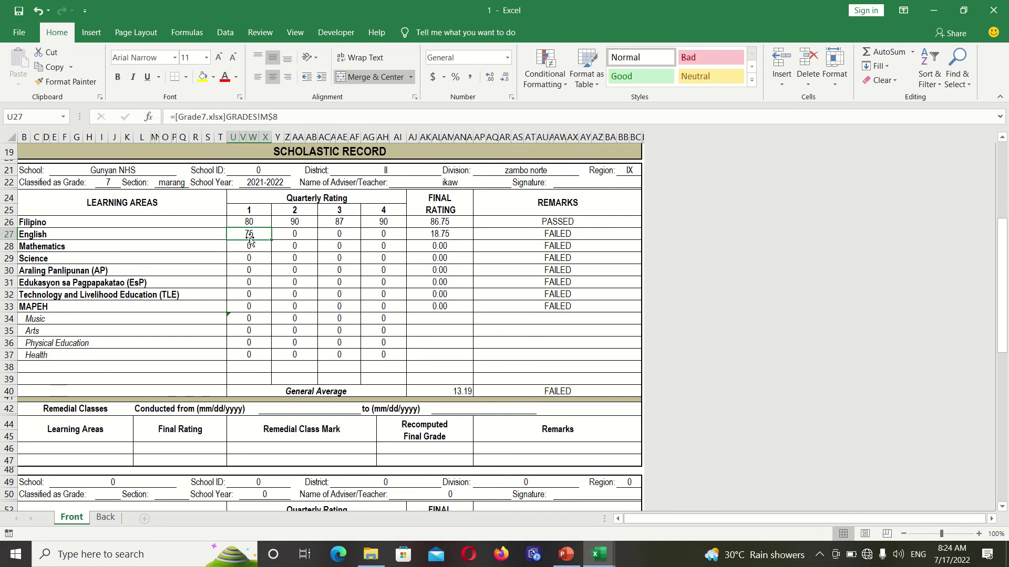
{"action": "left_click", "coordinate": [8, 234]}
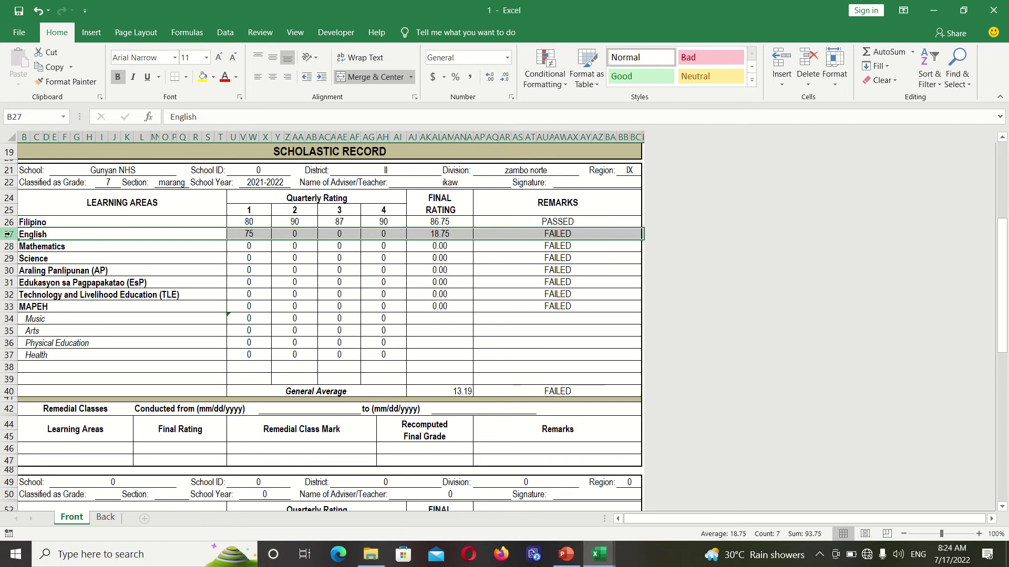
- Save and close workbook 1, and review the quarterly grades on report card sheet 1 of Grade7
{"action": "left_click", "coordinate": [993, 10]}
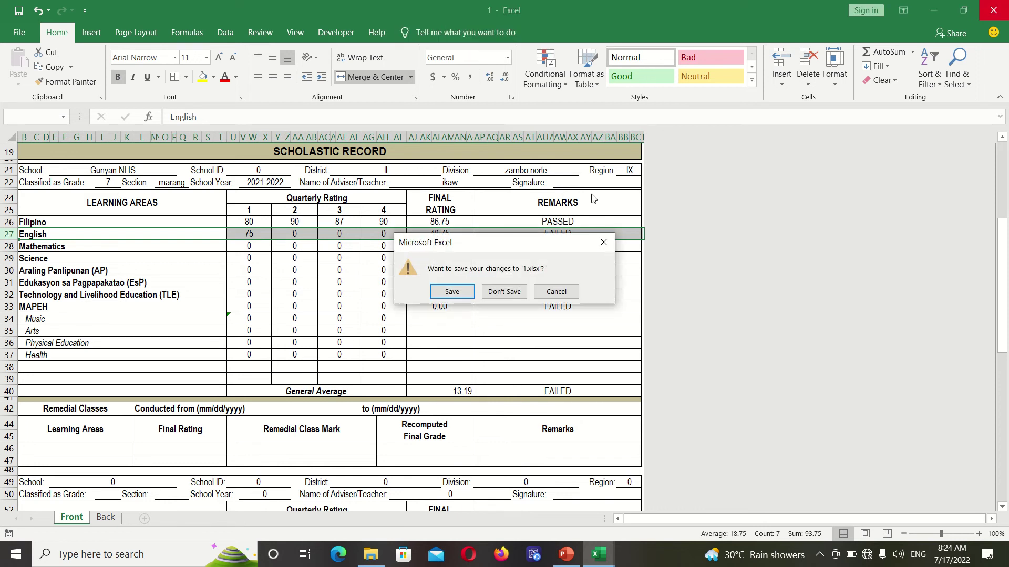
{"action": "left_click", "coordinate": [458, 292]}
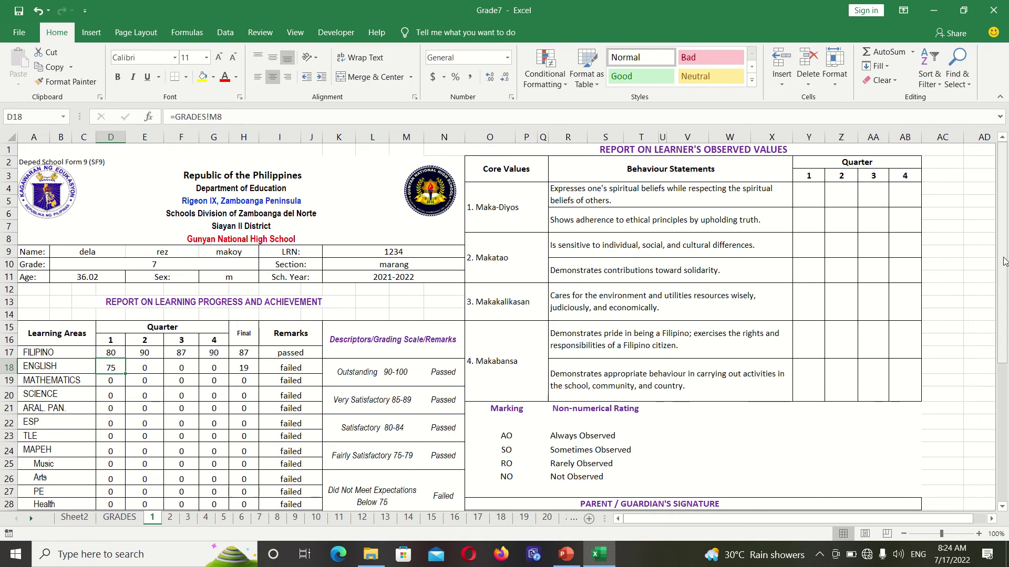
{"action": "left_click_drag", "start_coordinate": [1004, 260], "coordinate": [1004, 296]}
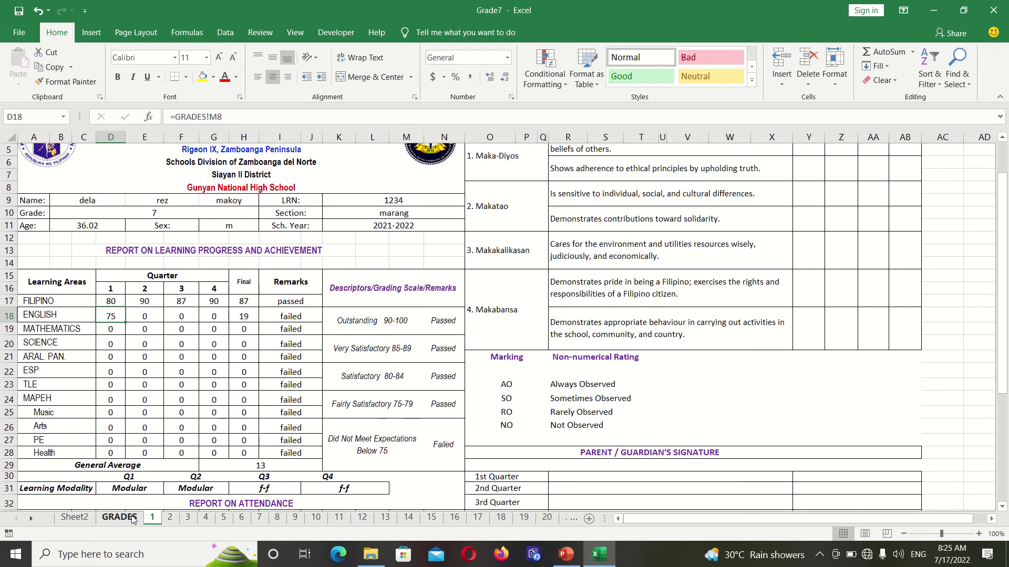
- Check the LRN heading and the first student's LRN entry on the GRADES sheet
{"action": "left_click", "coordinate": [133, 518]}
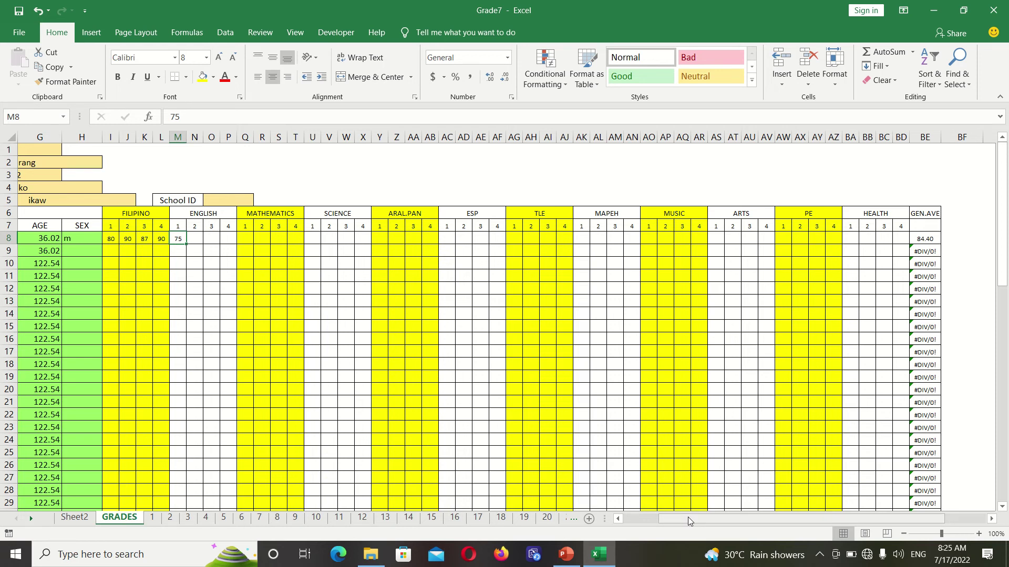
{"action": "left_click_drag", "start_coordinate": [688, 517], "coordinate": [635, 521]}
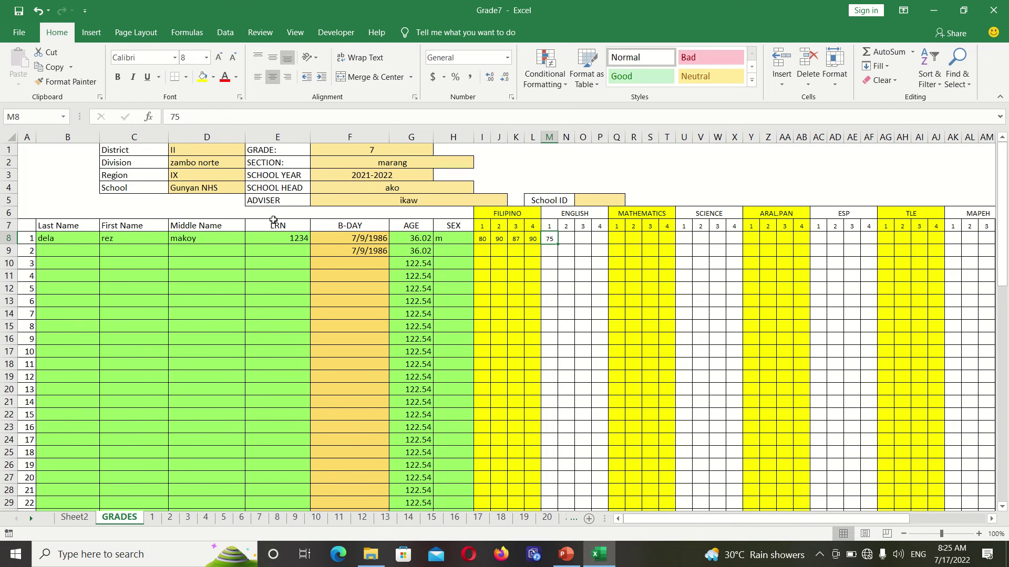
{"action": "left_click", "coordinate": [275, 238]}
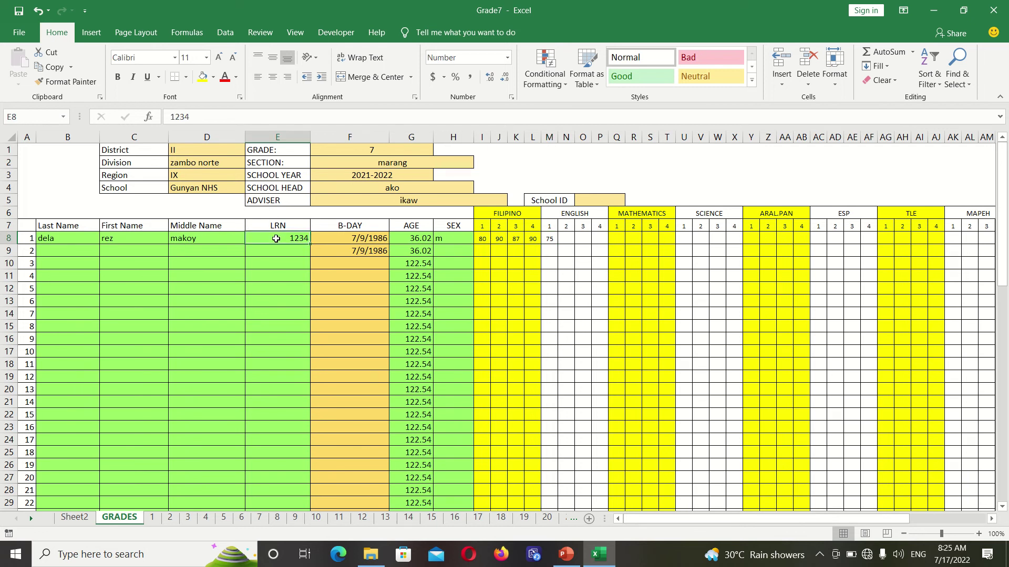
{"action": "left_click", "coordinate": [275, 221]}
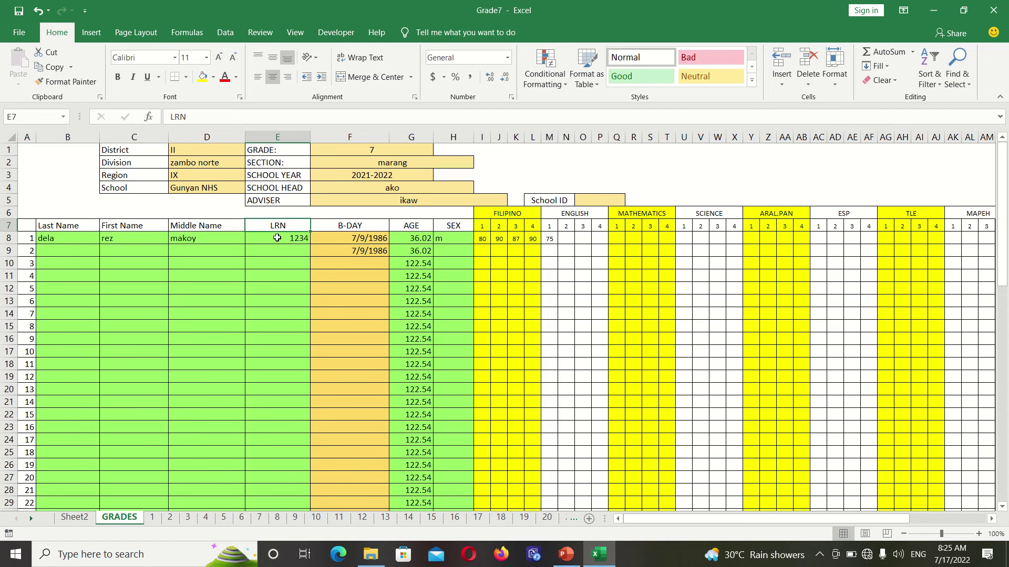
{"action": "left_click", "coordinate": [277, 238]}
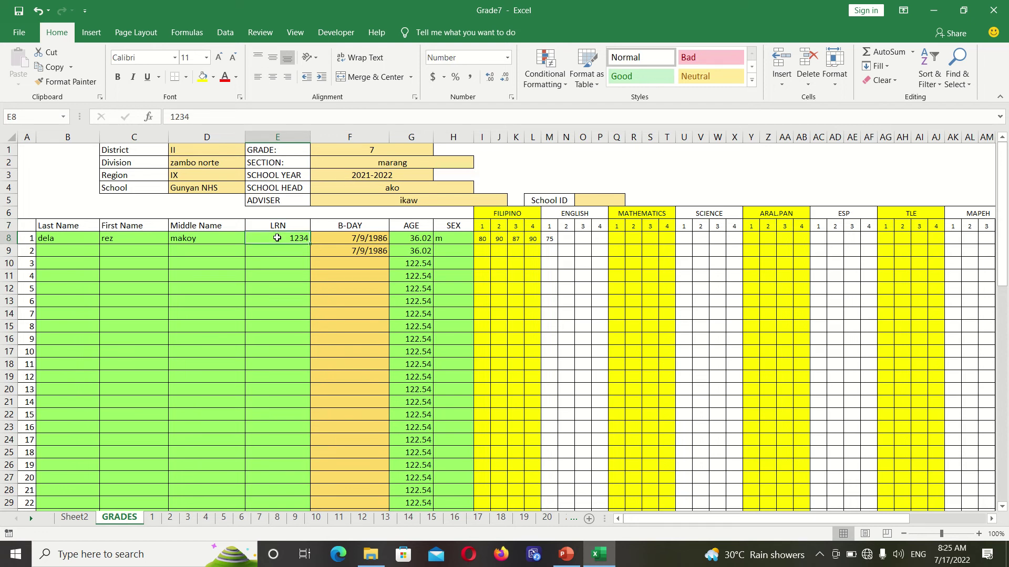
- Compare the second student's row on the GRADES sheet with report card sheet 2
{"action": "left_click", "coordinate": [5, 251]}
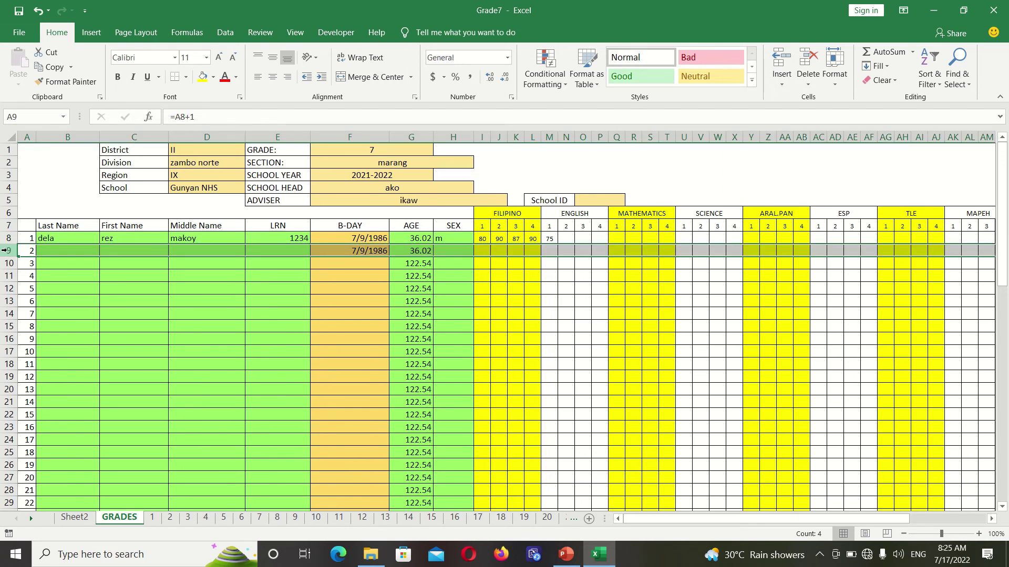
{"action": "left_click", "coordinate": [171, 518]}
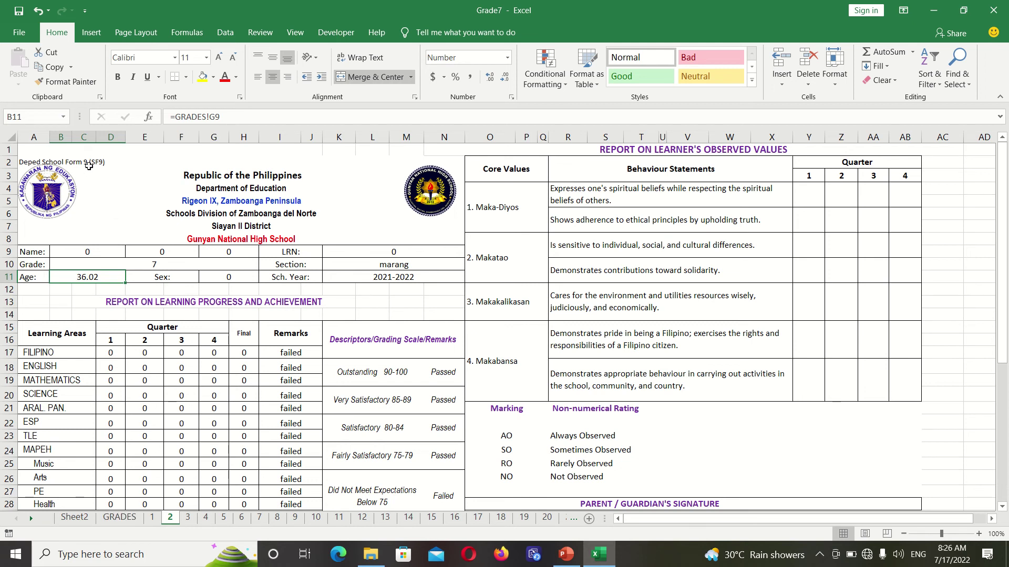
{"action": "left_click", "coordinate": [9, 162]}
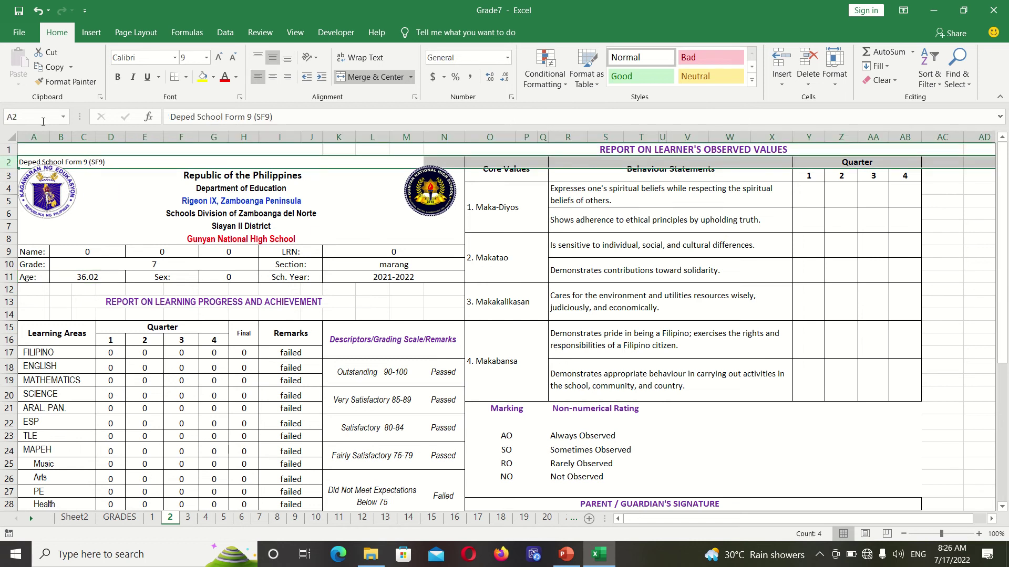
- Return to the GRADES sheet and close the Grade7 workbook without saving its changes
{"action": "left_click", "coordinate": [132, 522]}
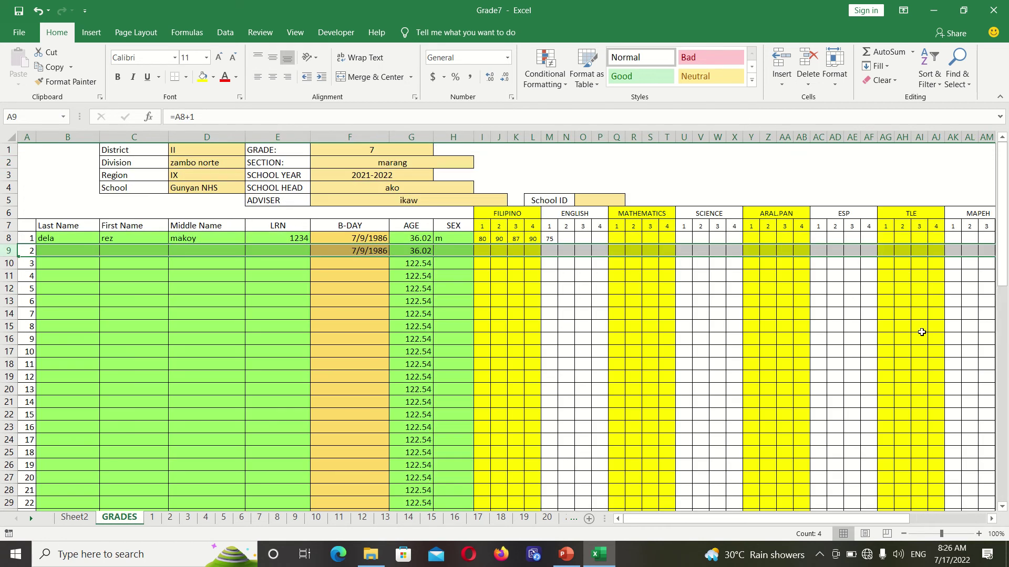
{"action": "left_click_drag", "start_coordinate": [1002, 272], "coordinate": [1006, 249]}
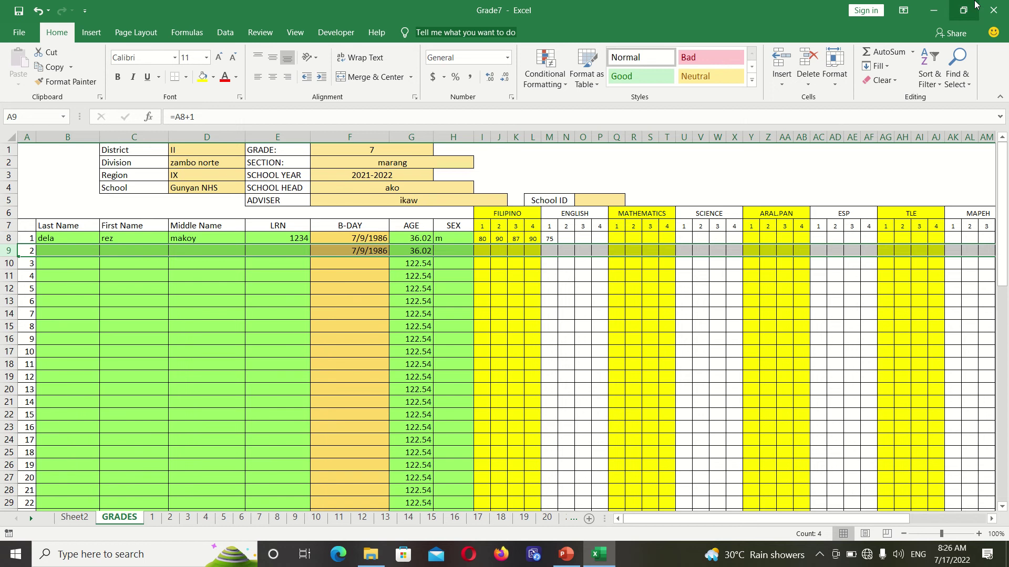
{"action": "left_click", "coordinate": [993, 13]}
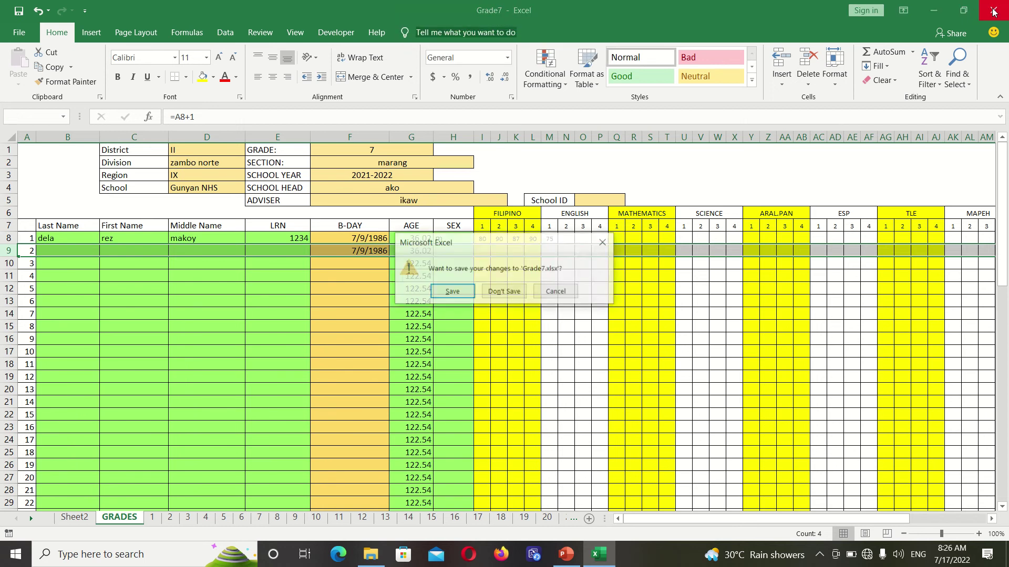
{"action": "left_click", "coordinate": [491, 292]}
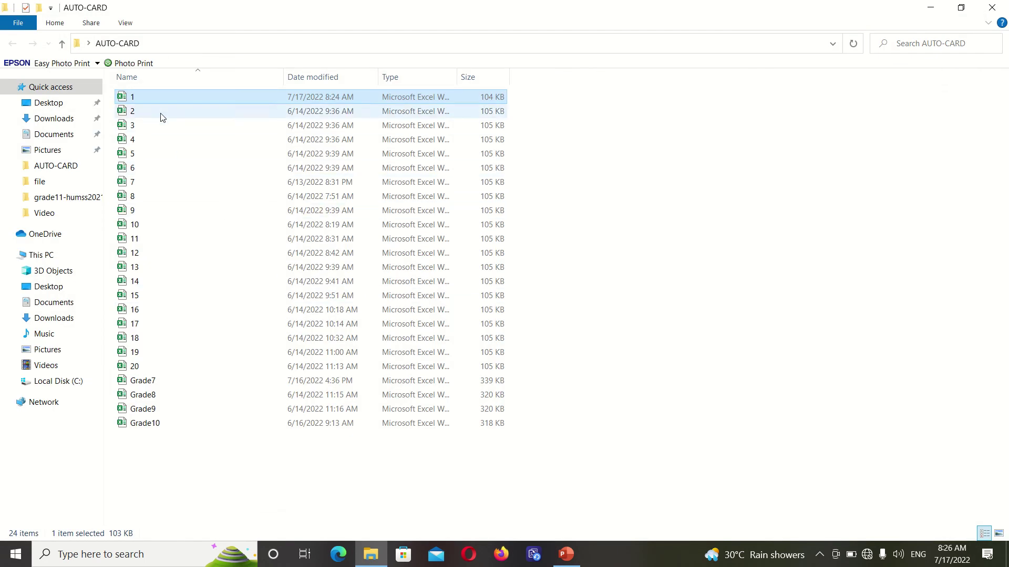
- Check workbook 1's Front sheet from the AUTO-CARD folder with its external links updated, and close it without saving
{"action": "double_click", "coordinate": [161, 103]}
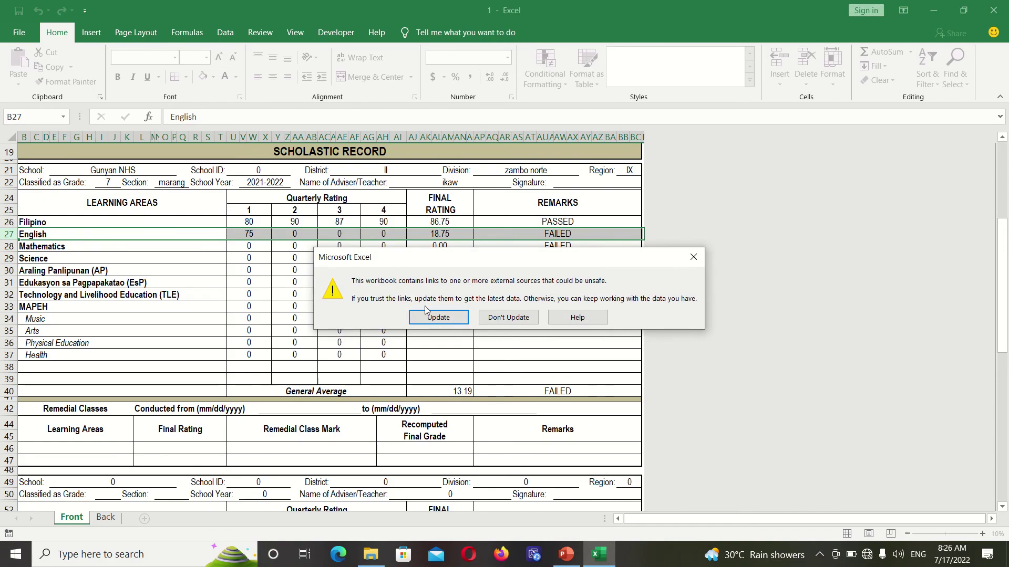
{"action": "left_click", "coordinate": [438, 318]}
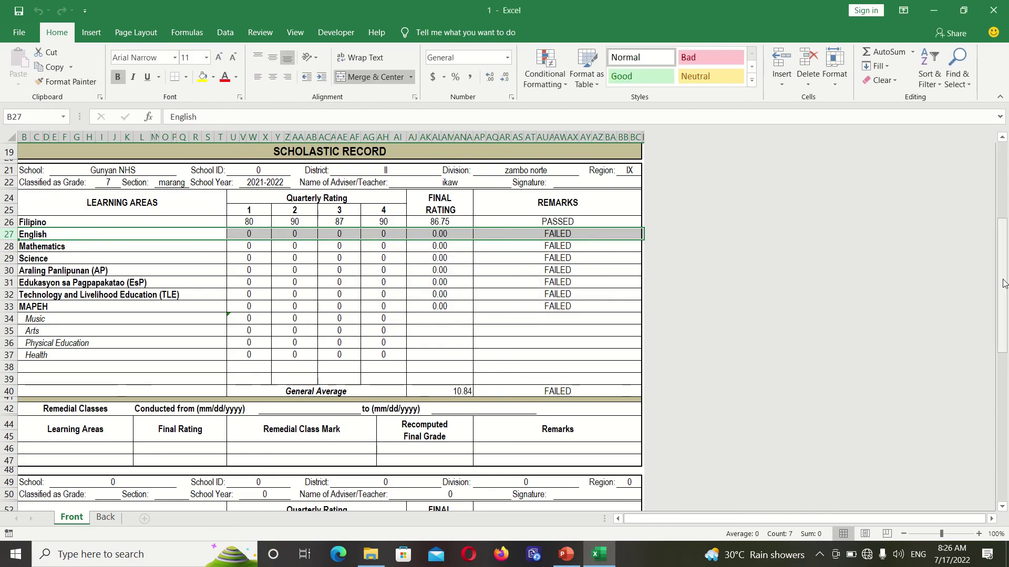
{"action": "left_click_drag", "start_coordinate": [1000, 258], "coordinate": [1000, 182]}
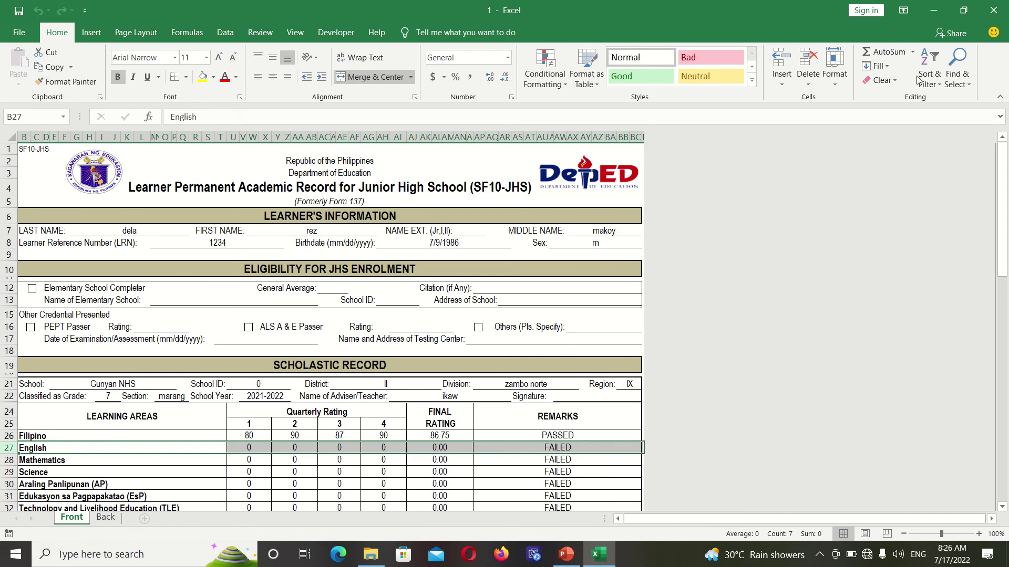
{"action": "left_click", "coordinate": [991, 12]}
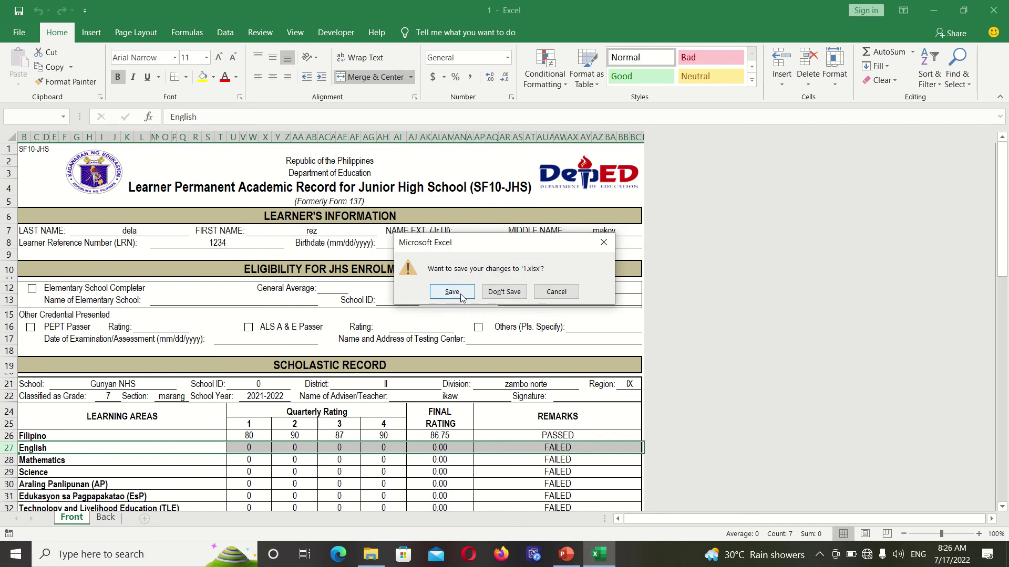
{"action": "left_click", "coordinate": [519, 293]}
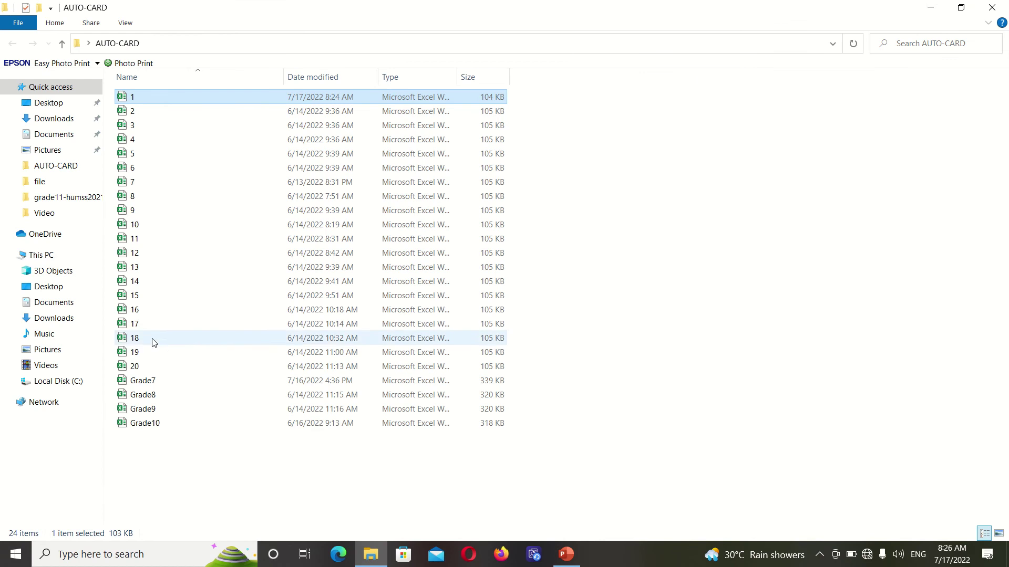
- Open the Grade8 workbook, look over the first student's name cells on its GRADES sheet, and close it
{"action": "double_click", "coordinate": [149, 395]}
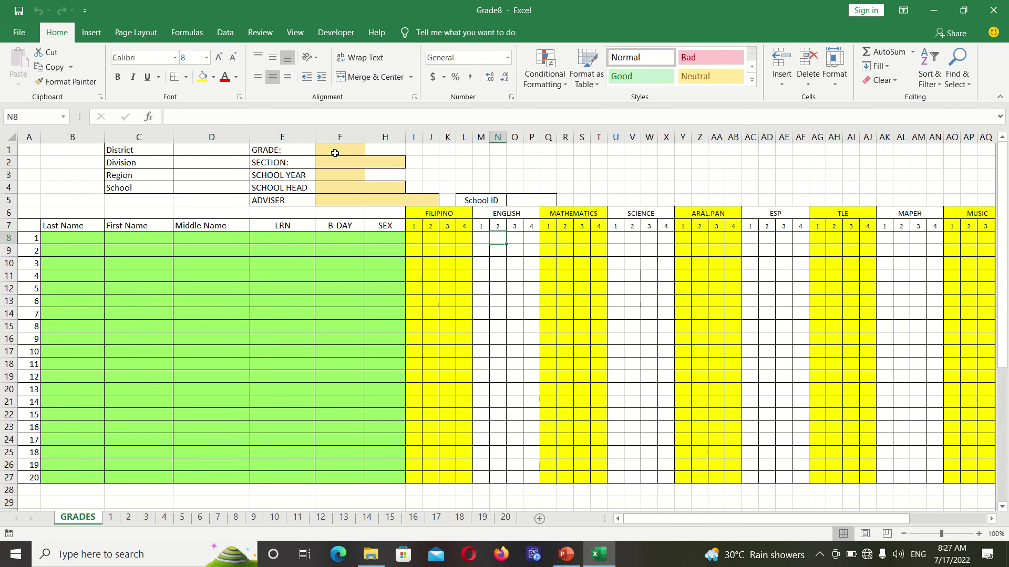
{"action": "left_click", "coordinate": [73, 242]}
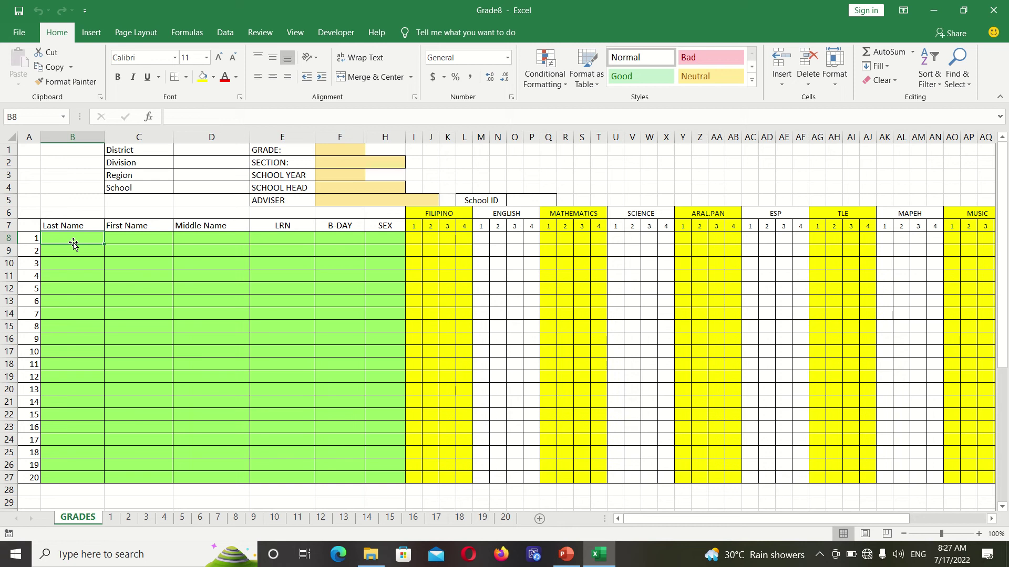
{"action": "key", "text": "Tab"}
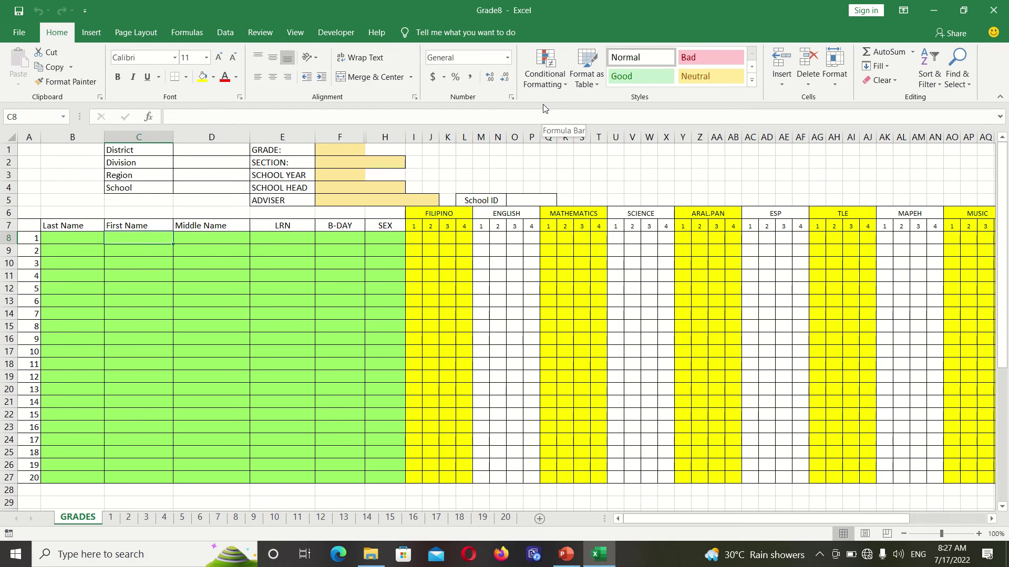
{"action": "left_click", "coordinate": [991, 11]}
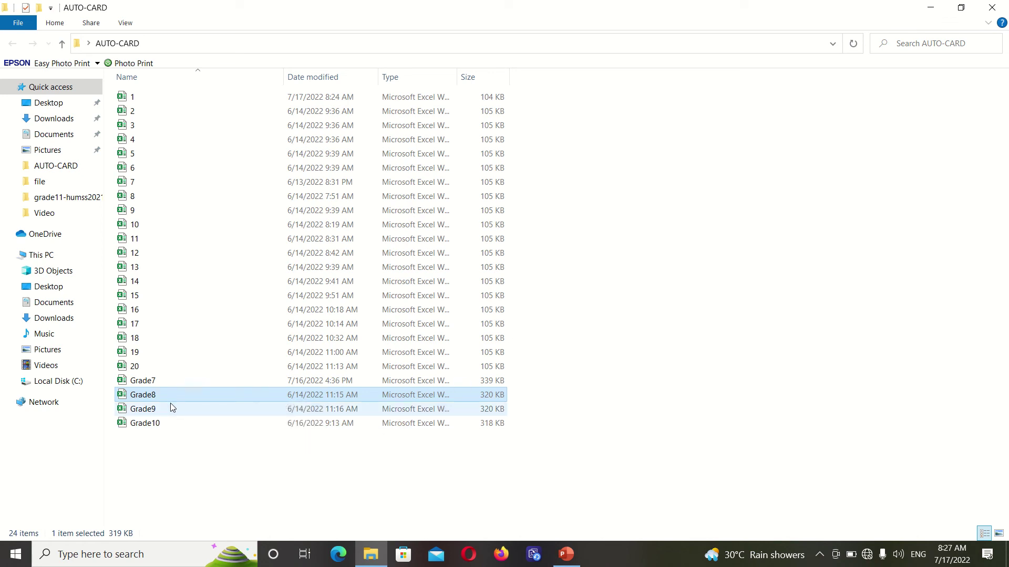
- Open the Grade10 workbook, check the grade field in its GRADES sheet header, and close it
{"action": "double_click", "coordinate": [161, 428]}
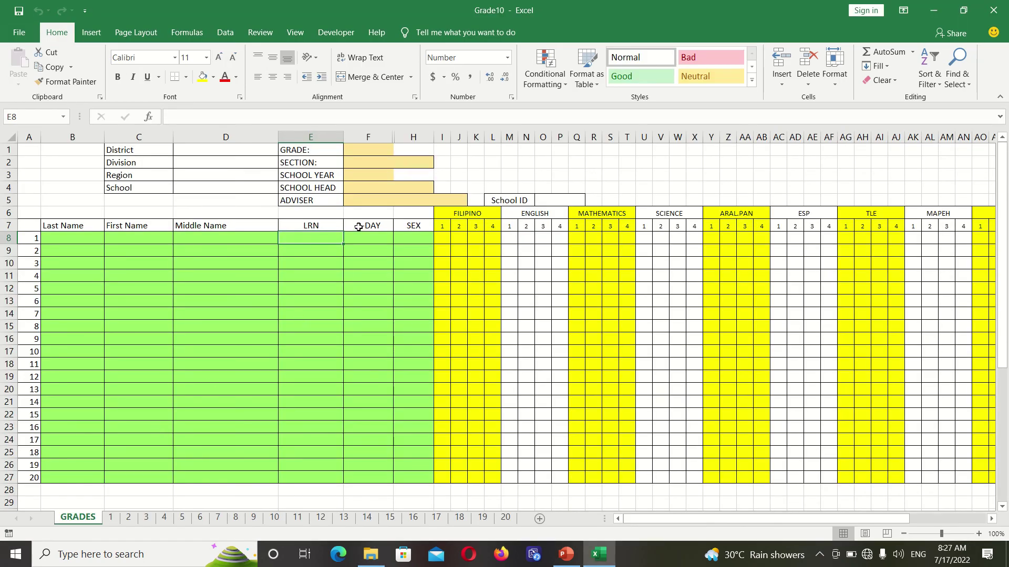
{"action": "left_click", "coordinate": [370, 150]}
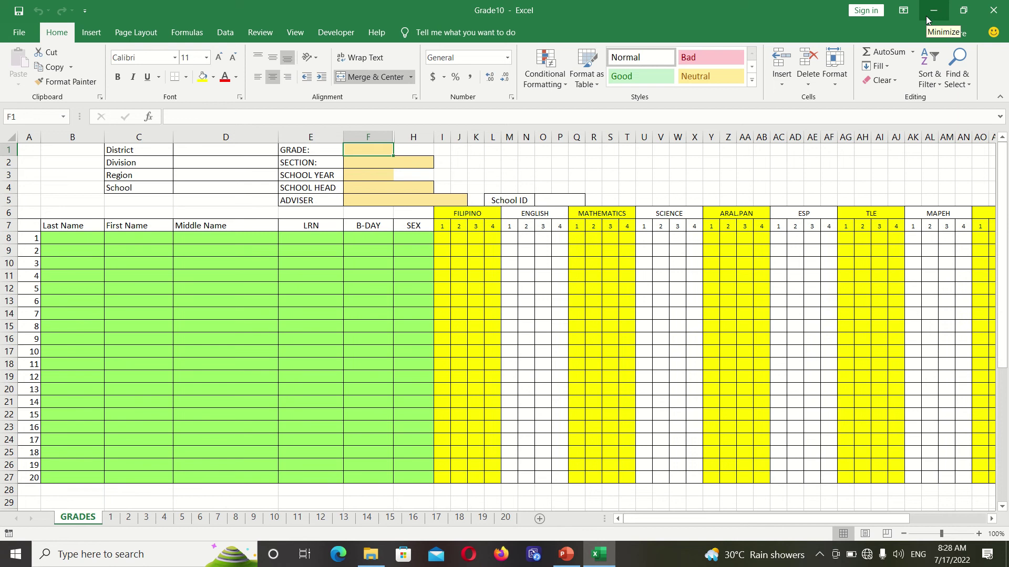
{"action": "left_click", "coordinate": [993, 10]}
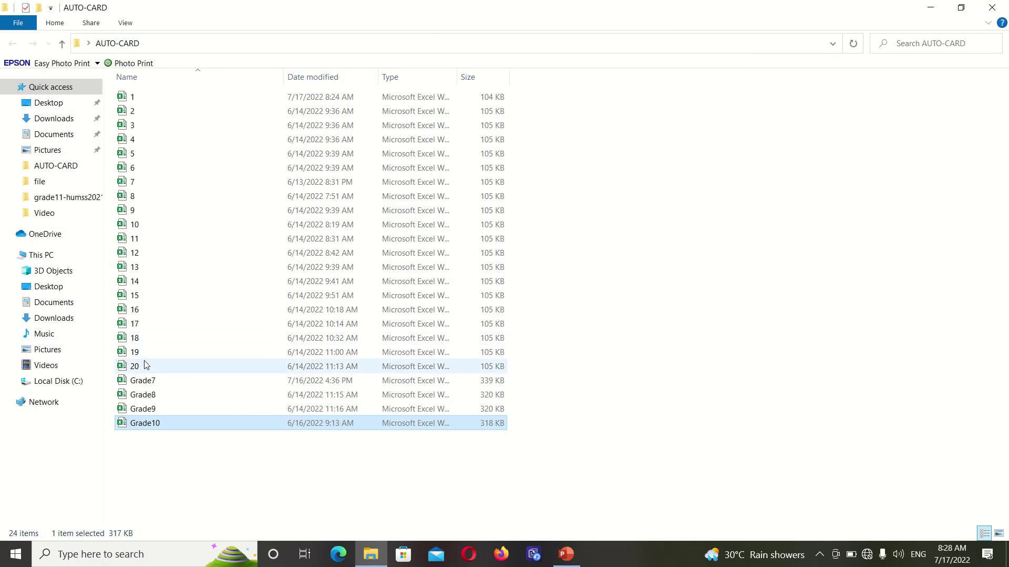
- Reopen the Grade7 workbook and examine the GRADES sheet from the grade field down to the row of student 20
{"action": "double_click", "coordinate": [154, 382]}
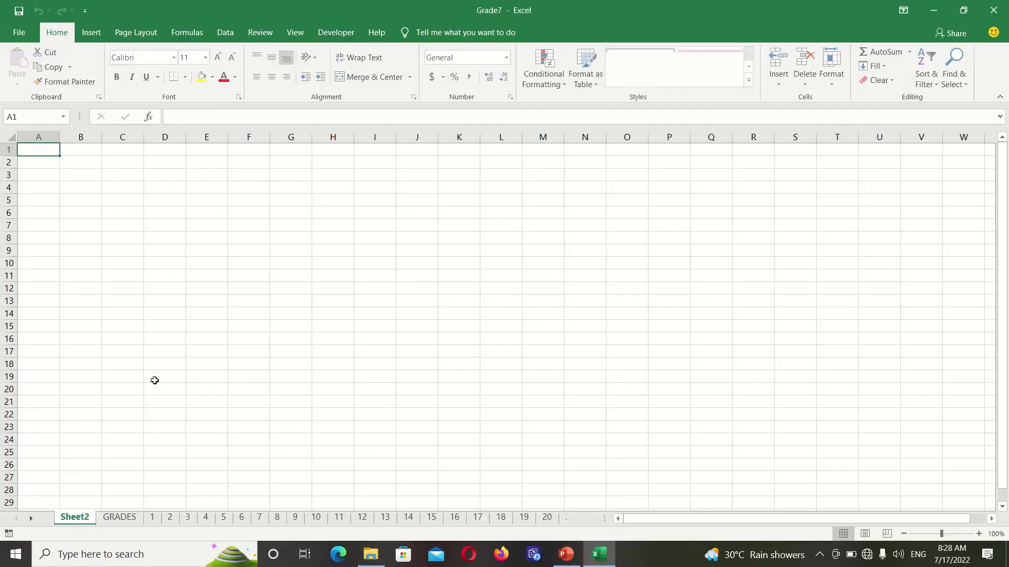
{"action": "left_click", "coordinate": [119, 518]}
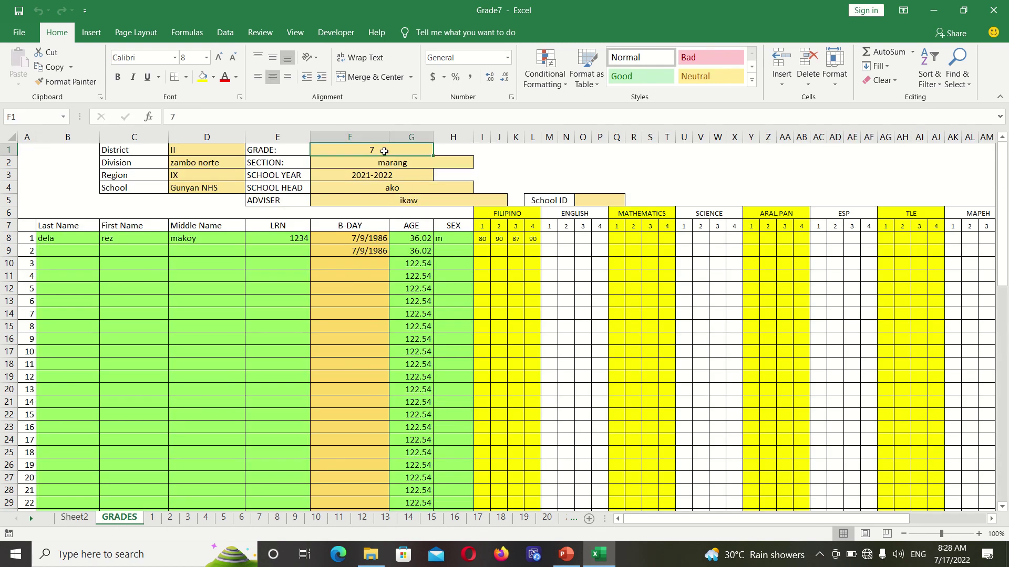
{"action": "left_click", "coordinate": [384, 152]}
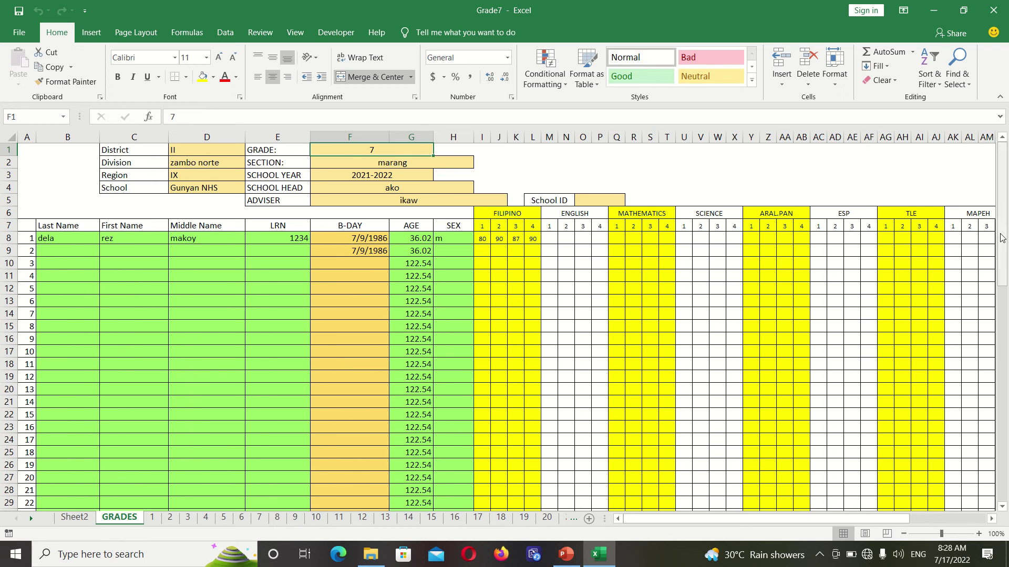
{"action": "left_click_drag", "start_coordinate": [1002, 238], "coordinate": [1001, 422]}
{"action": "left_click_drag", "start_coordinate": [999, 423], "coordinate": [992, 376]}
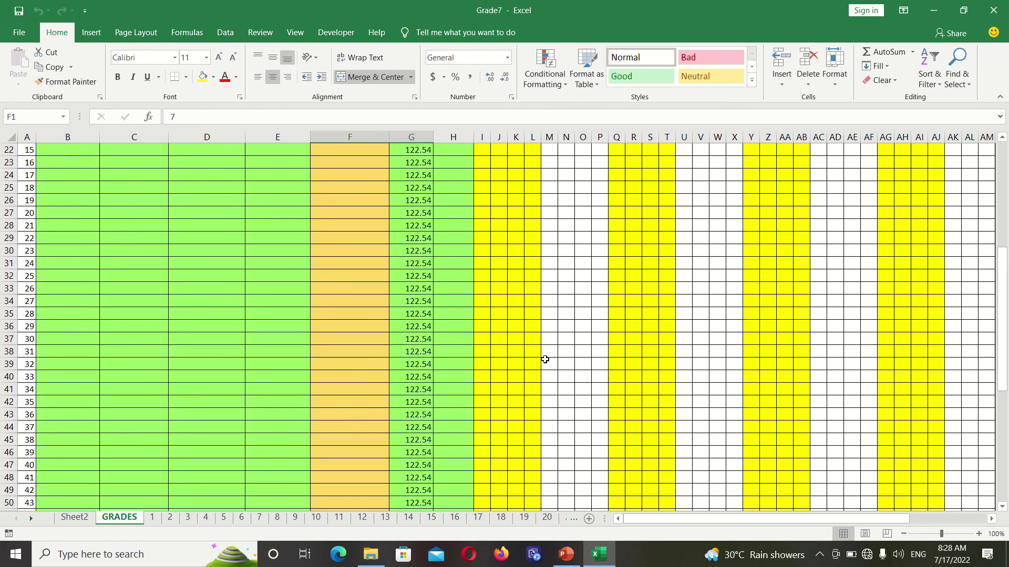
{"action": "left_click", "coordinate": [5, 213]}
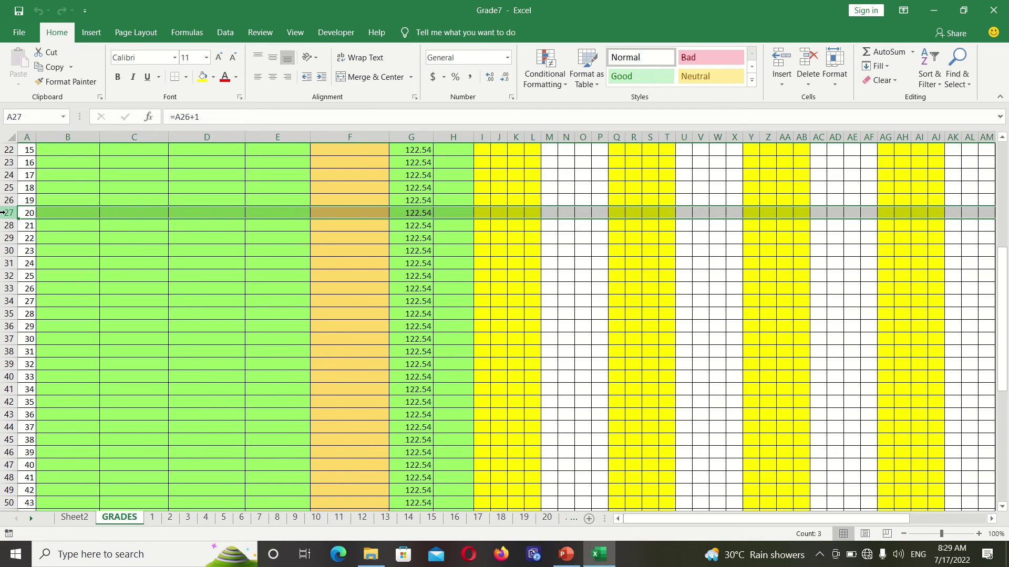
- View report card sheet 1 and return to the first student rows of the GRADES sheet
{"action": "left_click", "coordinate": [153, 517]}
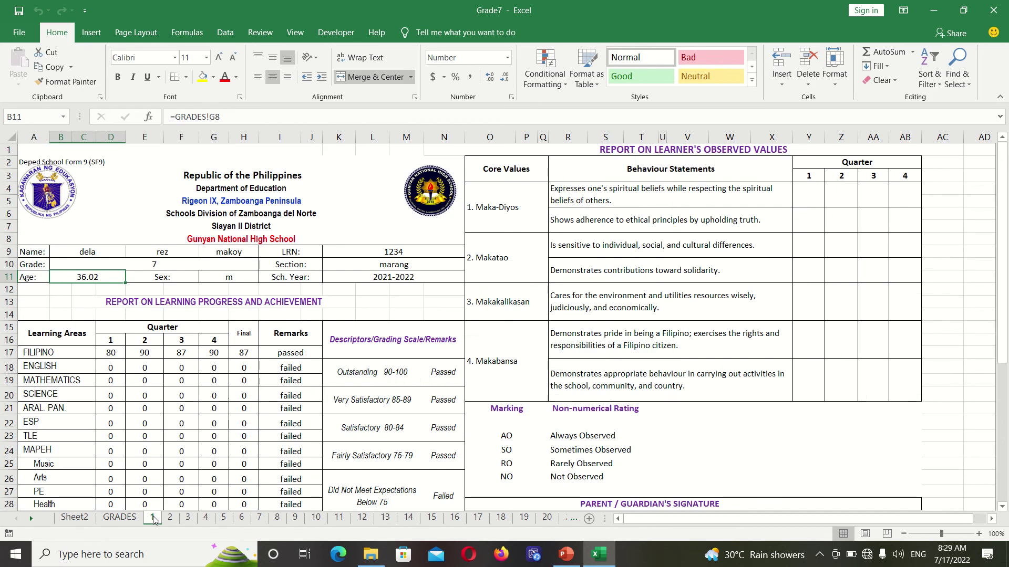
{"action": "left_click", "coordinate": [119, 517]}
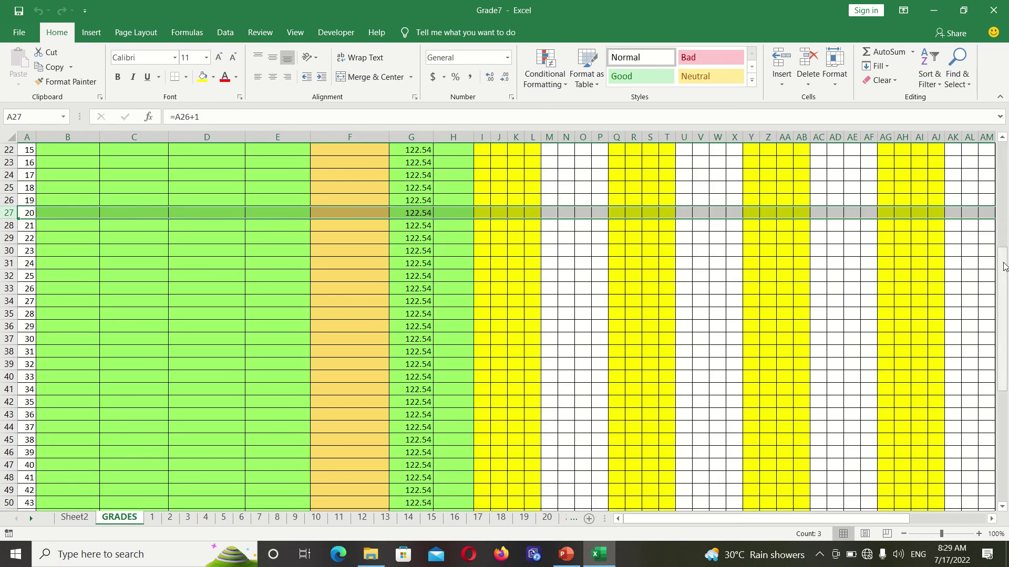
{"action": "left_click_drag", "start_coordinate": [1004, 262], "coordinate": [1007, 154]}
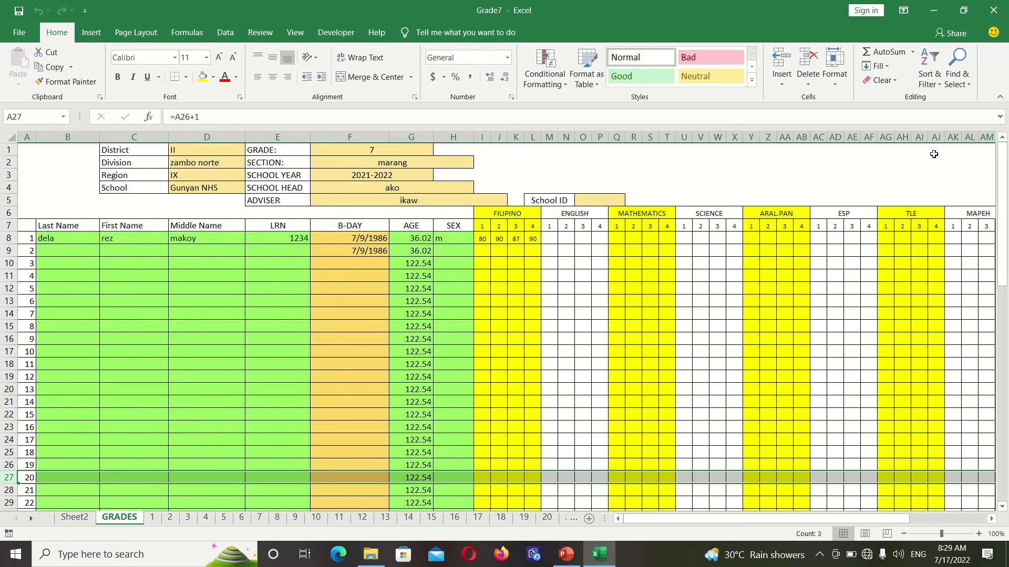
- Close the Grade7 workbook and the AUTO-CARD folder, and create a blank workbook in Excel
{"action": "left_click", "coordinate": [993, 11]}
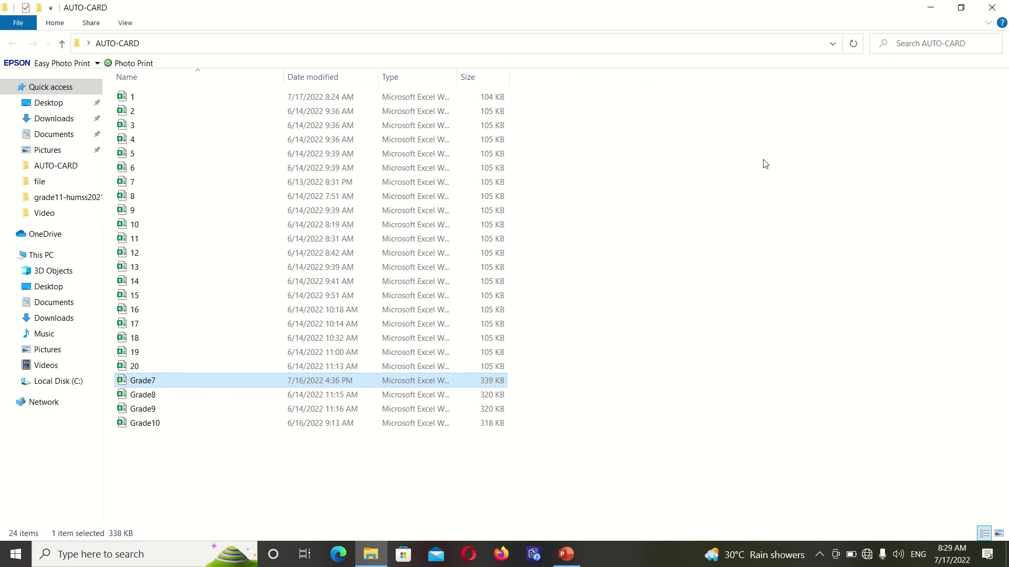
{"action": "left_click", "coordinate": [992, 6]}
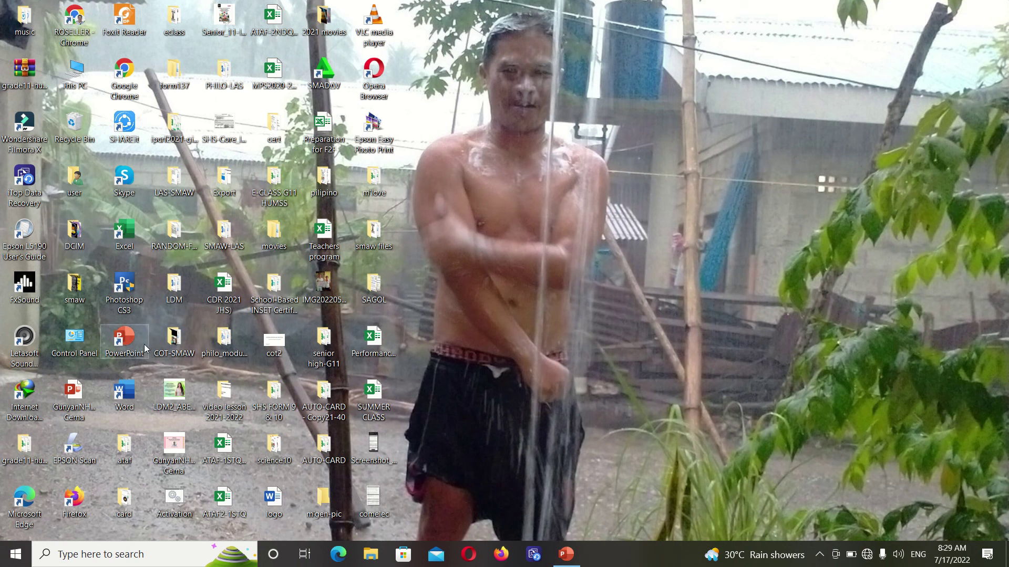
{"action": "double_click", "coordinate": [124, 234]}
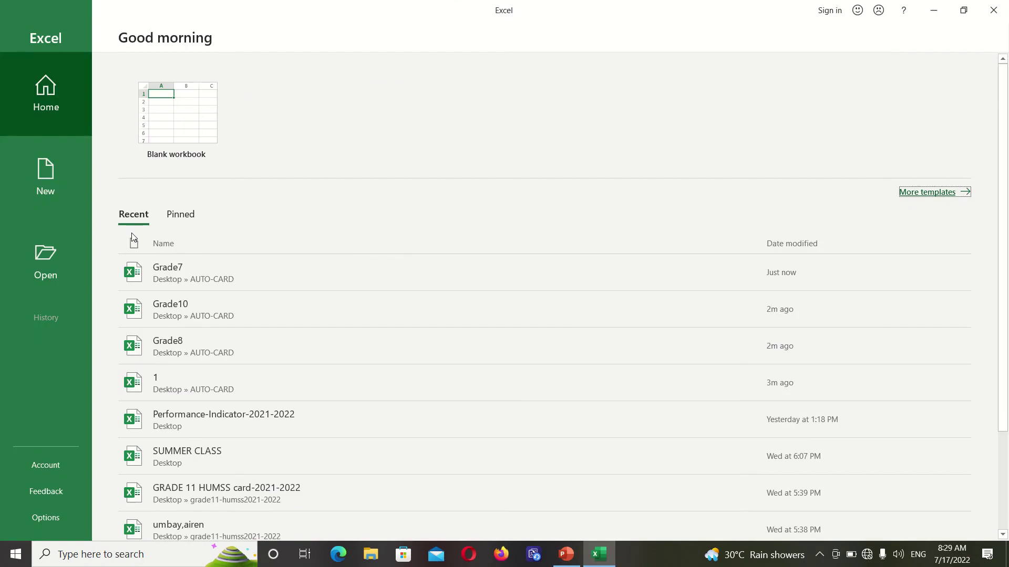
{"action": "left_click", "coordinate": [200, 138]}
{"action": "left_click", "coordinate": [200, 138]}
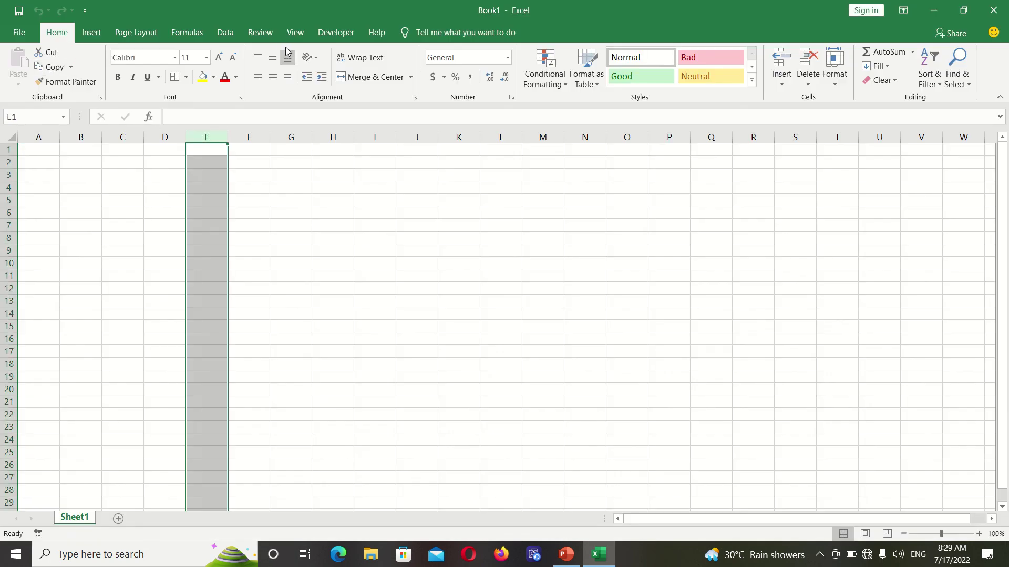
- Open the Visual Basic editor for the blank workbook and view the Sheet1 and ThisWorkbook code modules
{"action": "left_click", "coordinate": [336, 35]}
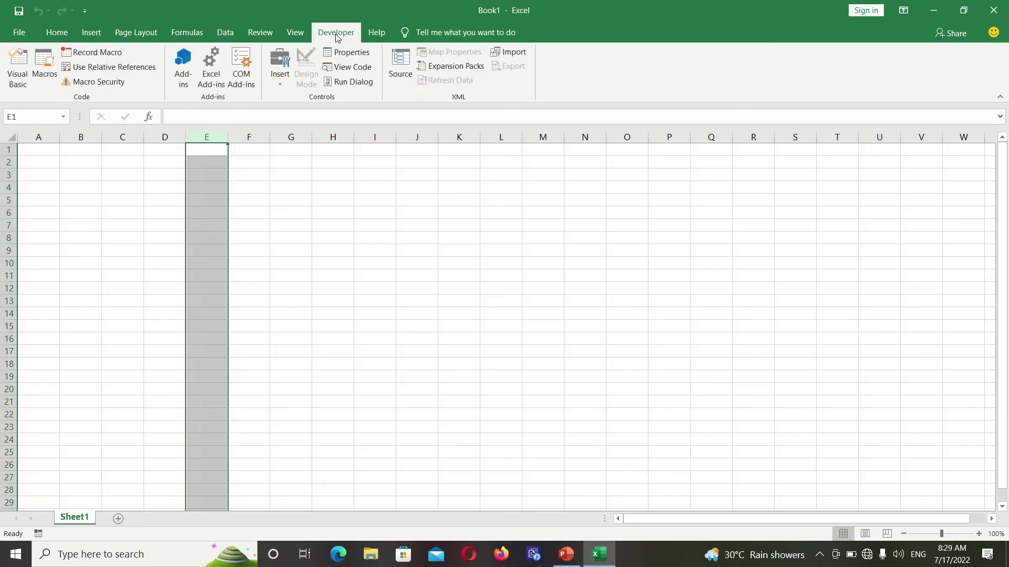
{"action": "left_click", "coordinate": [21, 81]}
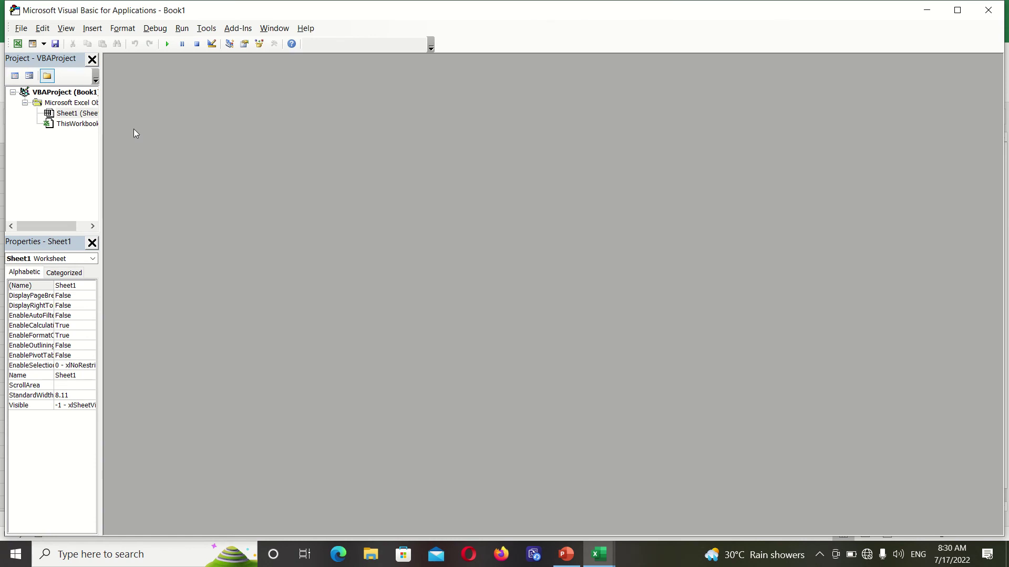
{"action": "double_click", "coordinate": [84, 115]}
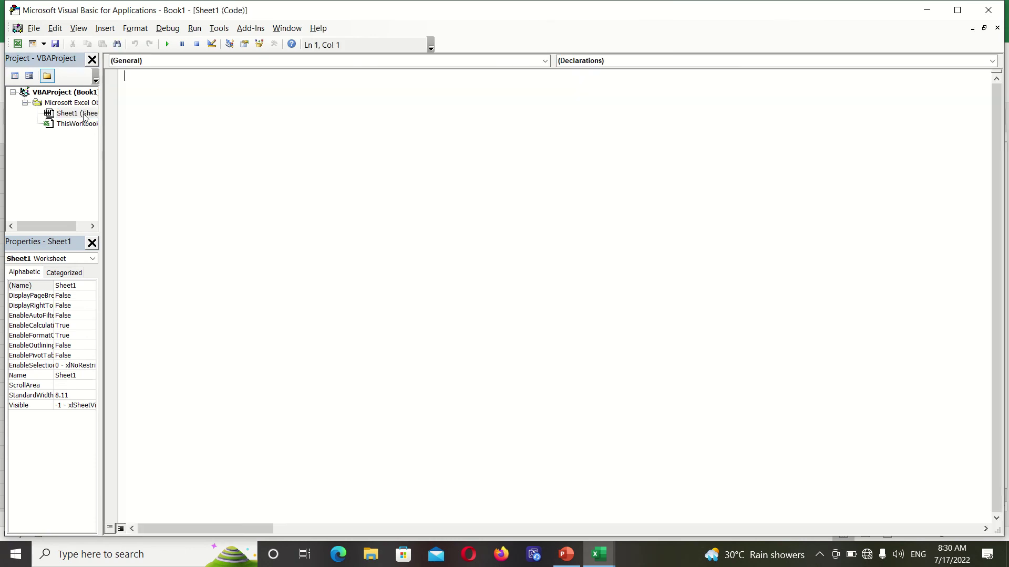
{"action": "double_click", "coordinate": [79, 124]}
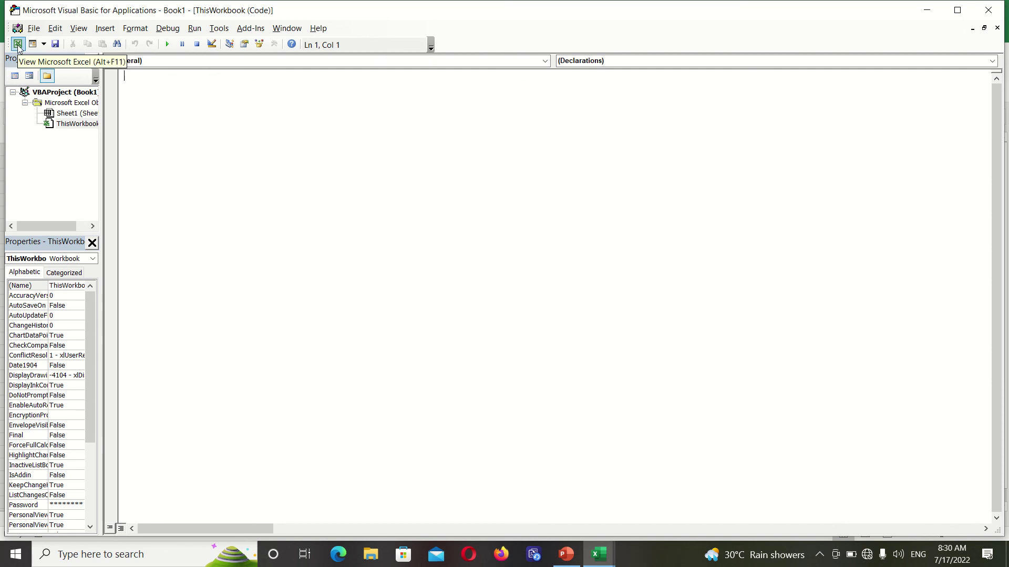
{"action": "left_click", "coordinate": [81, 105]}
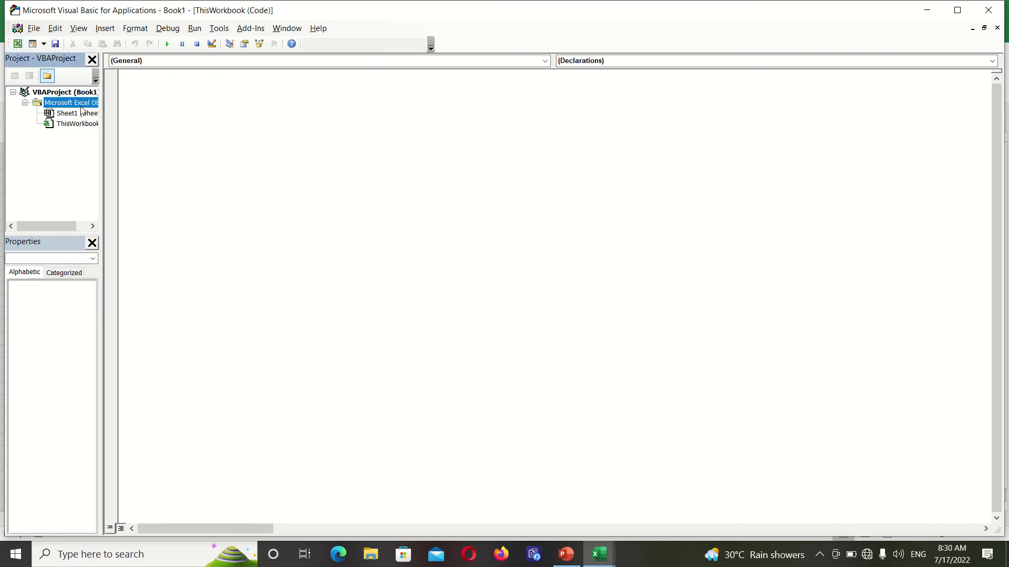
{"action": "double_click", "coordinate": [81, 107]}
{"action": "double_click", "coordinate": [82, 107]}
- Insert a UserForm into the VBA project and enlarge it in both directions, to a height of about 440
{"action": "left_click", "coordinate": [44, 43]}
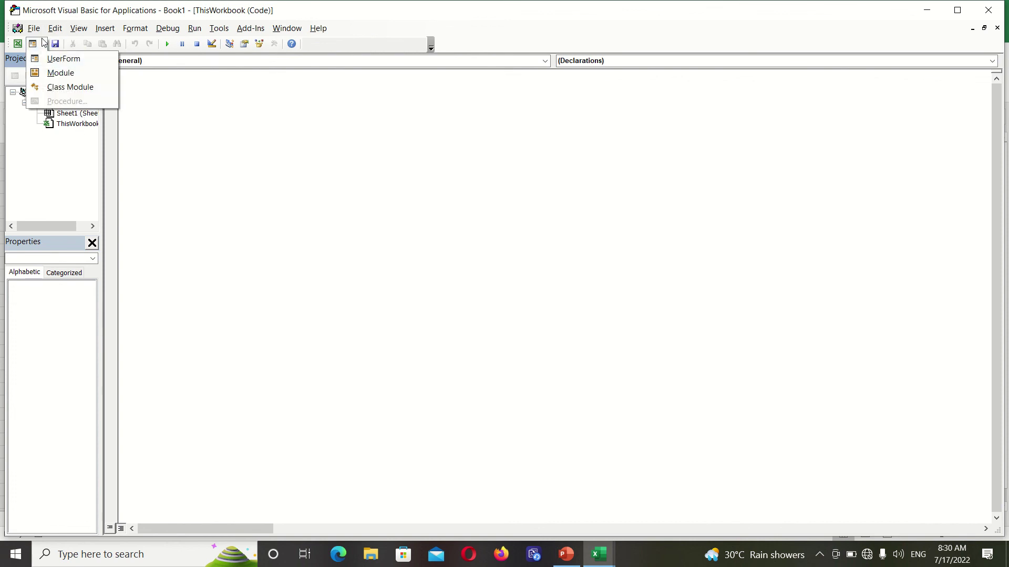
{"action": "left_click", "coordinate": [58, 61]}
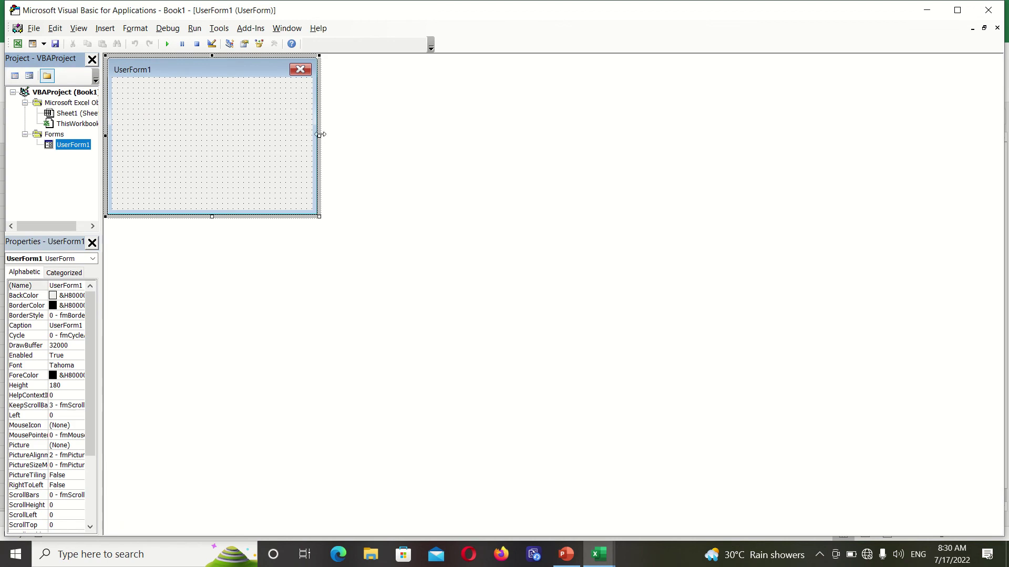
{"action": "left_click_drag", "start_coordinate": [319, 135], "coordinate": [641, 168]}
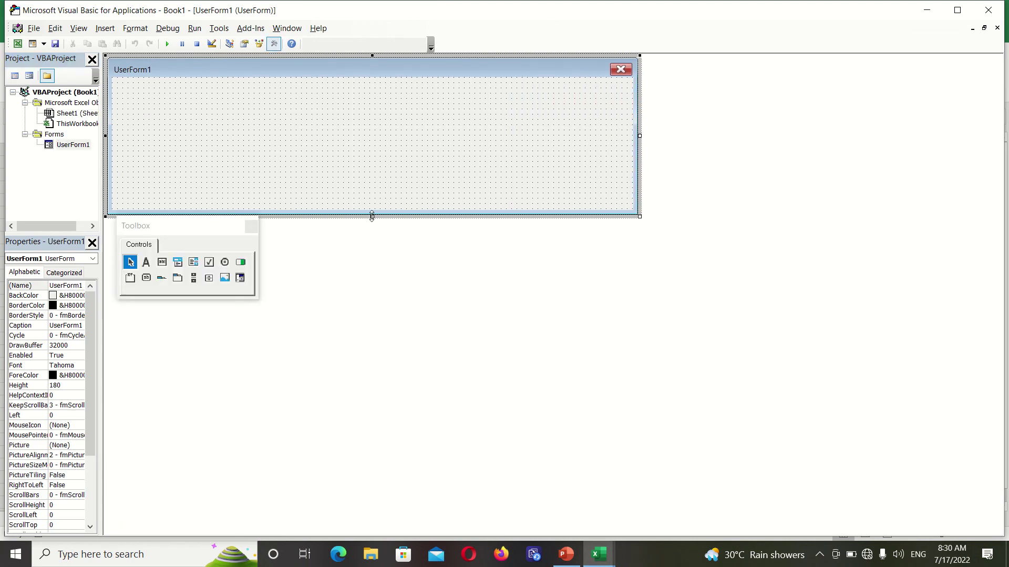
{"action": "left_click_drag", "start_coordinate": [372, 216], "coordinate": [379, 444]}
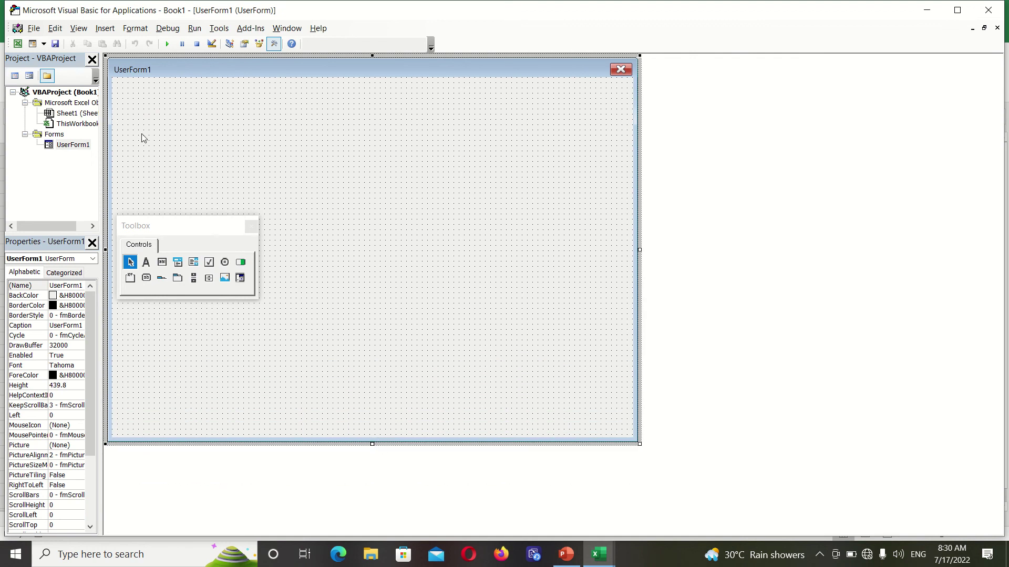
- Draw four text boxes, each about 18 high, in one row near the upper edge of the UserForm
{"action": "left_click", "coordinate": [162, 262]}
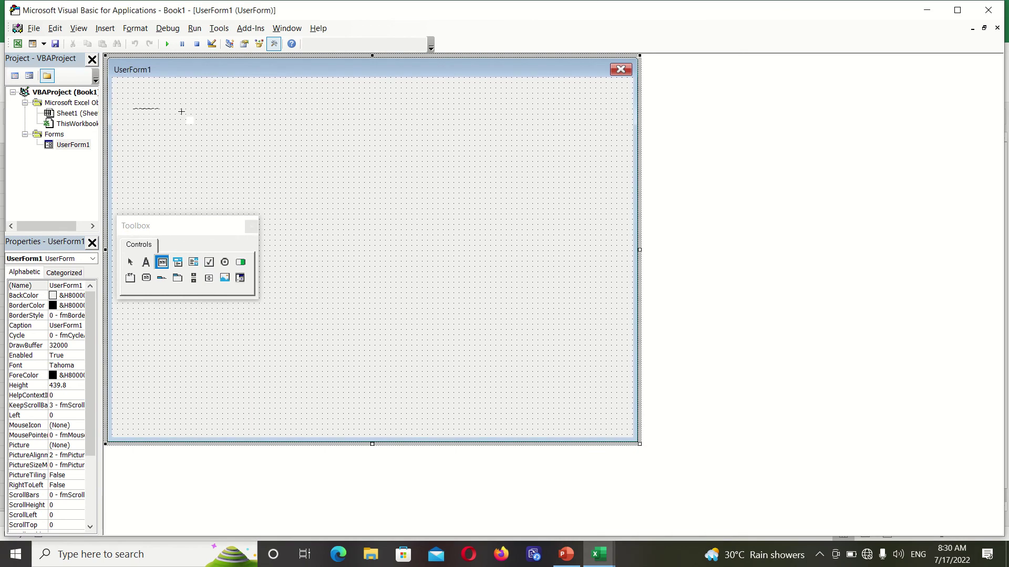
{"action": "left_click_drag", "start_coordinate": [181, 112], "coordinate": [230, 126]}
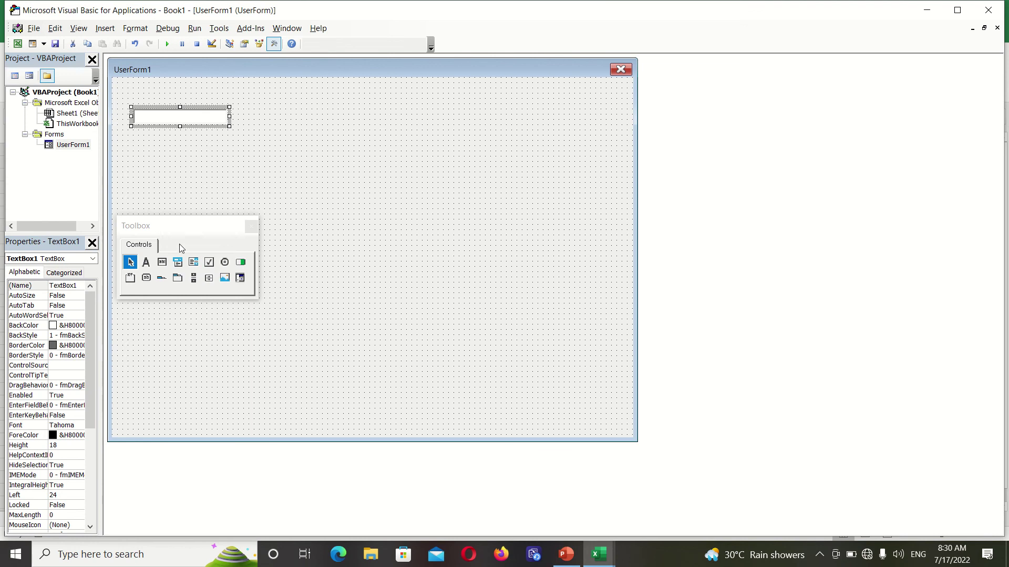
{"action": "left_click", "coordinate": [161, 262]}
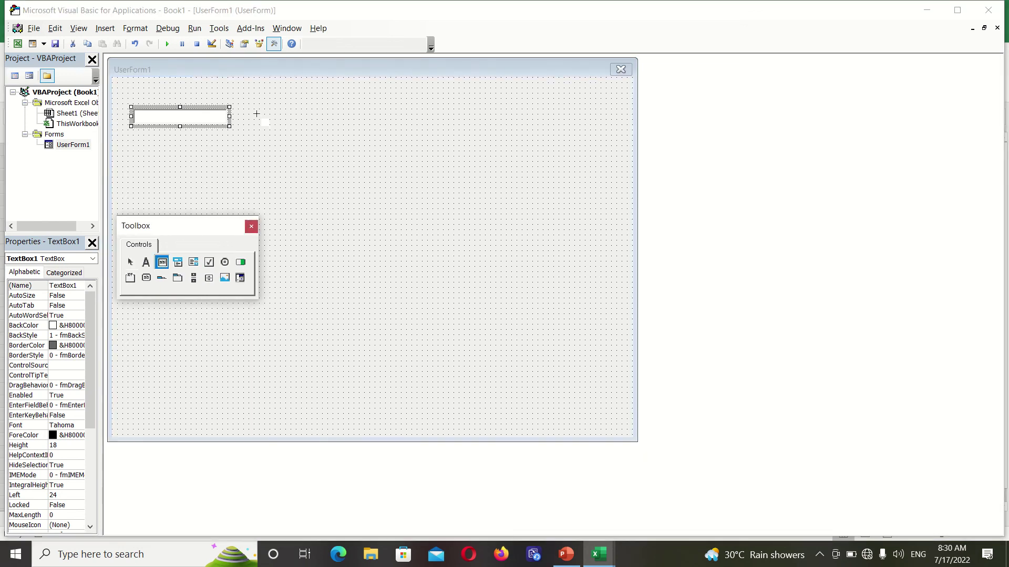
{"action": "left_click_drag", "start_coordinate": [254, 109], "coordinate": [367, 125]}
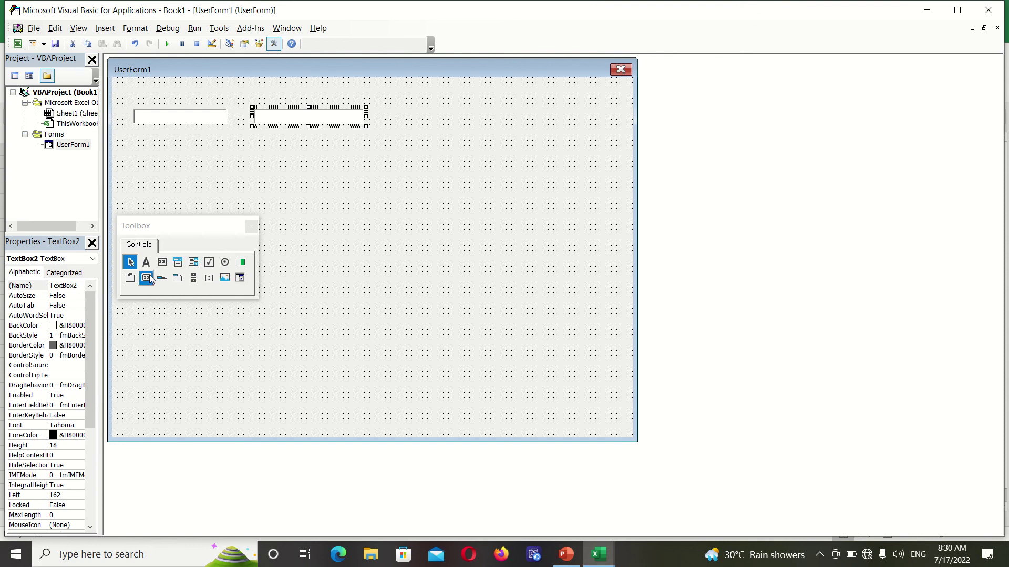
{"action": "left_click", "coordinate": [162, 261]}
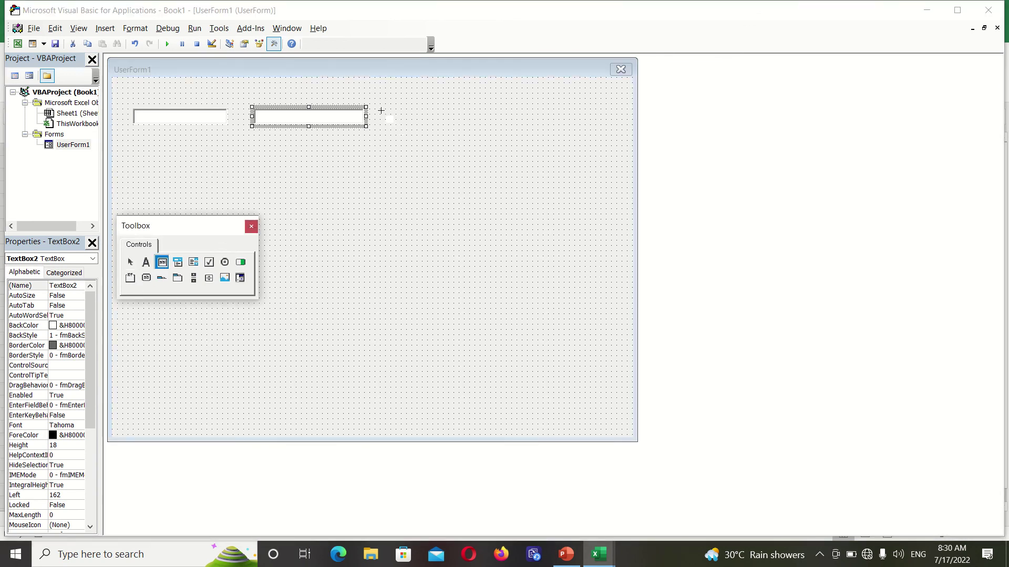
{"action": "left_click_drag", "start_coordinate": [380, 108], "coordinate": [539, 120]}
{"action": "left_click", "coordinate": [162, 262]}
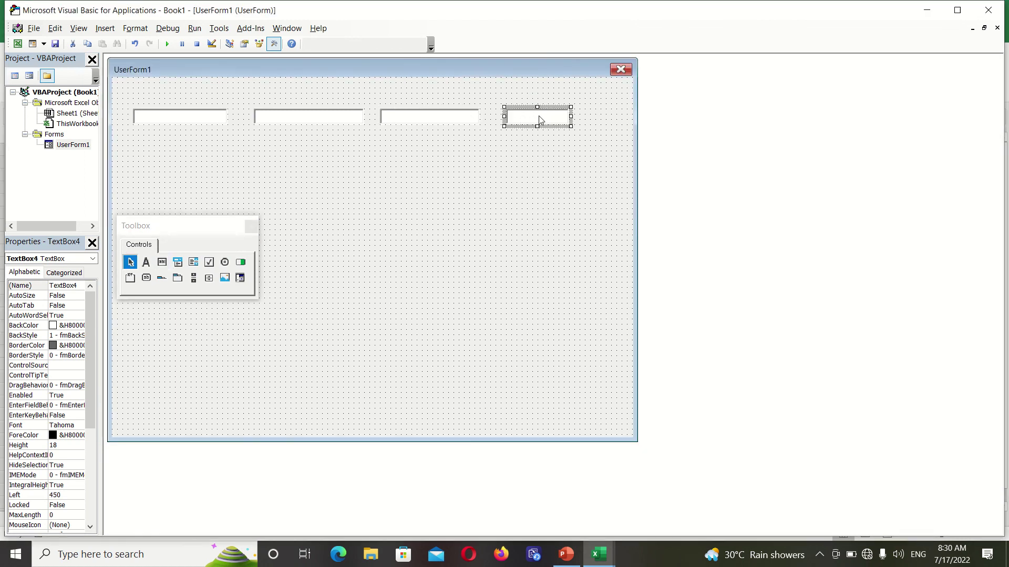